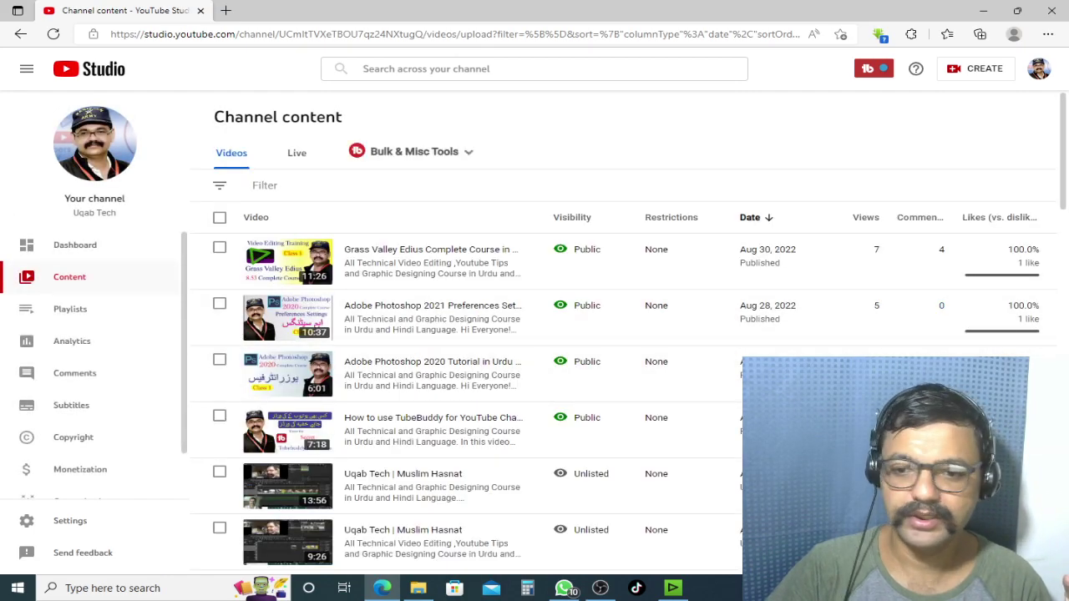
- Look through the channel's list of uploaded videos, including the public and unlisted ones
scroll(496, 443, "down", 3)
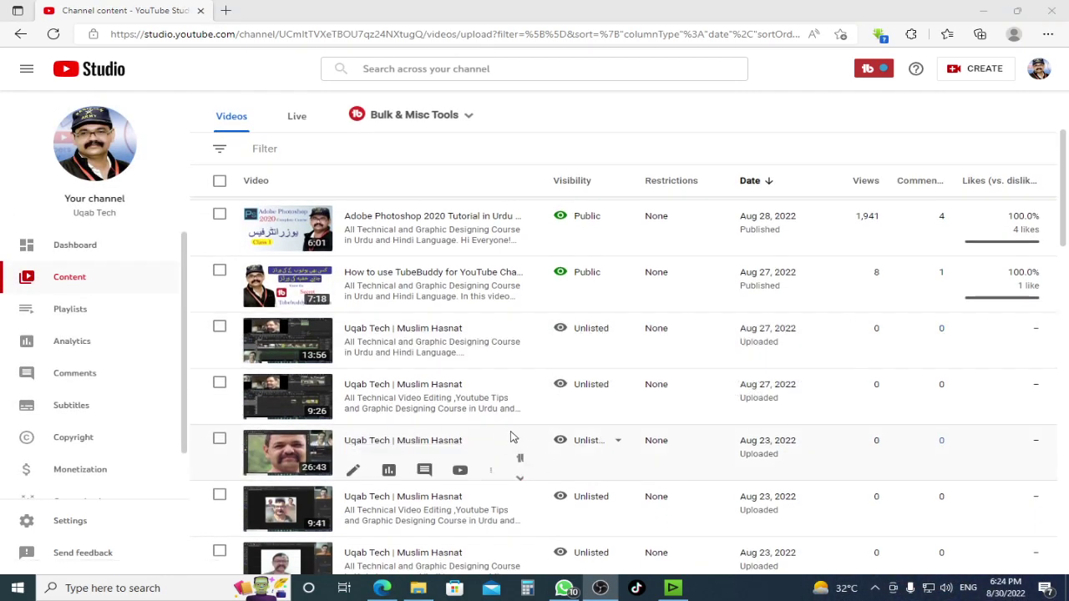
scroll(510, 436, "down", 3)
scroll(585, 404, "up", 3)
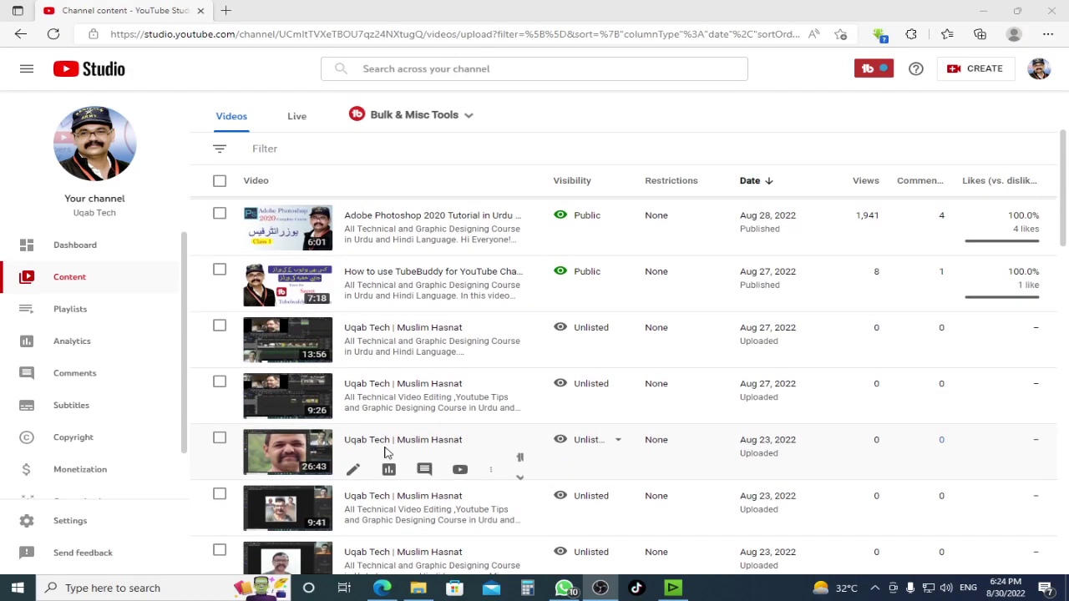
scroll(633, 513, "down", 3)
scroll(632, 512, "up", 10)
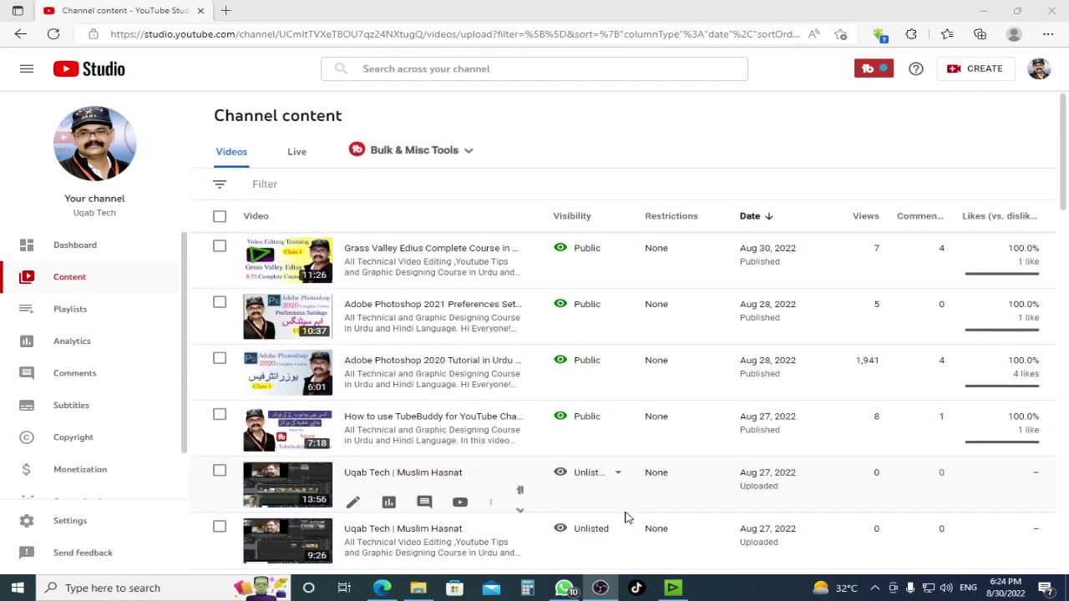
scroll(429, 454, "down", 3)
scroll(434, 455, "up", 3)
scroll(493, 426, "down", 8)
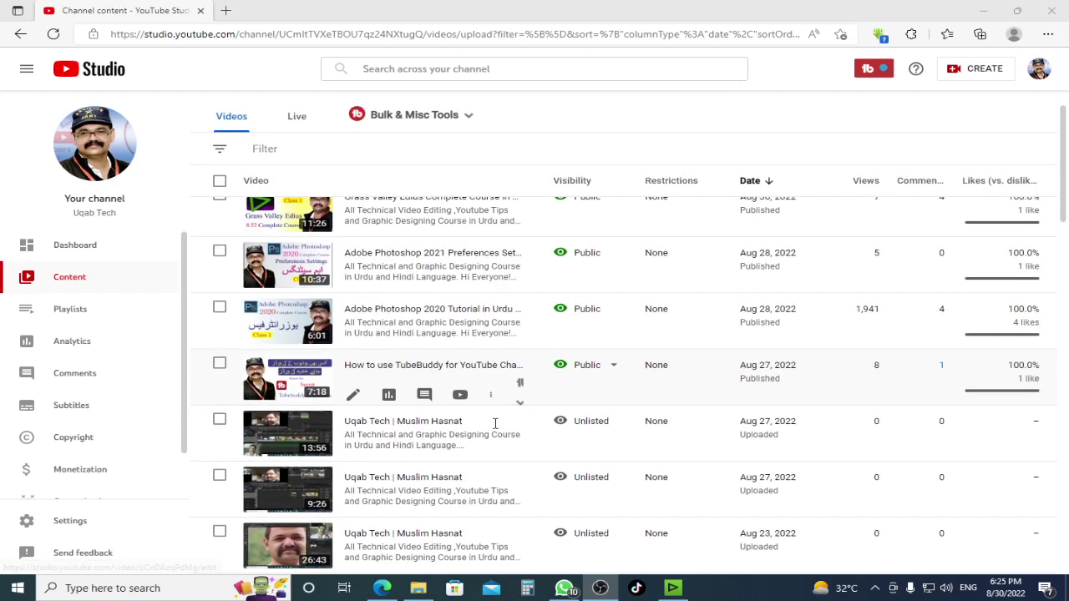
scroll(370, 438, "up", 4)
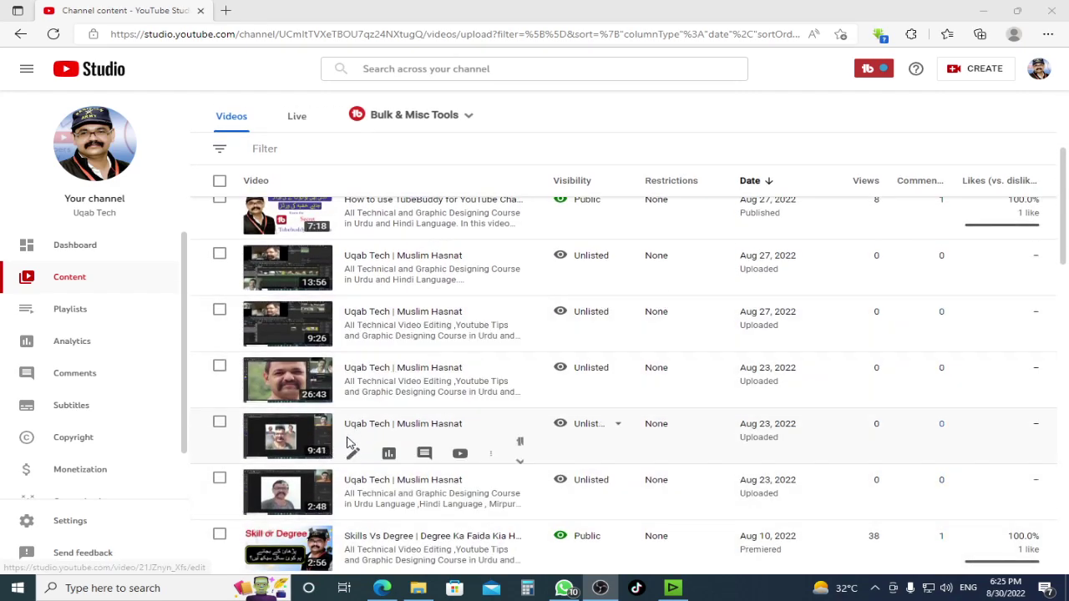
scroll(434, 409, "up", 3)
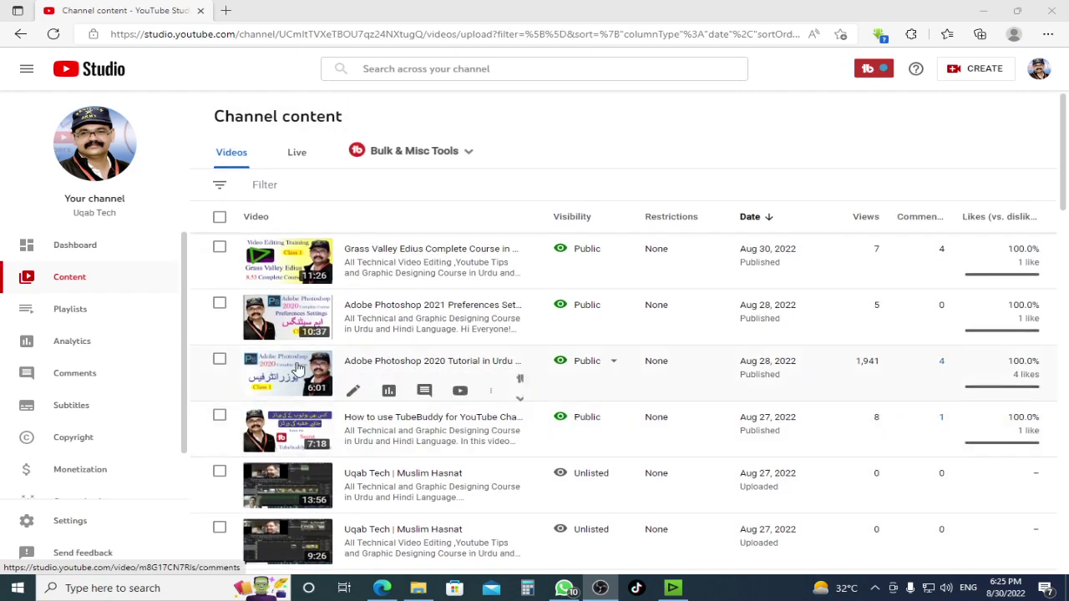
scroll(534, 511, "down", 3)
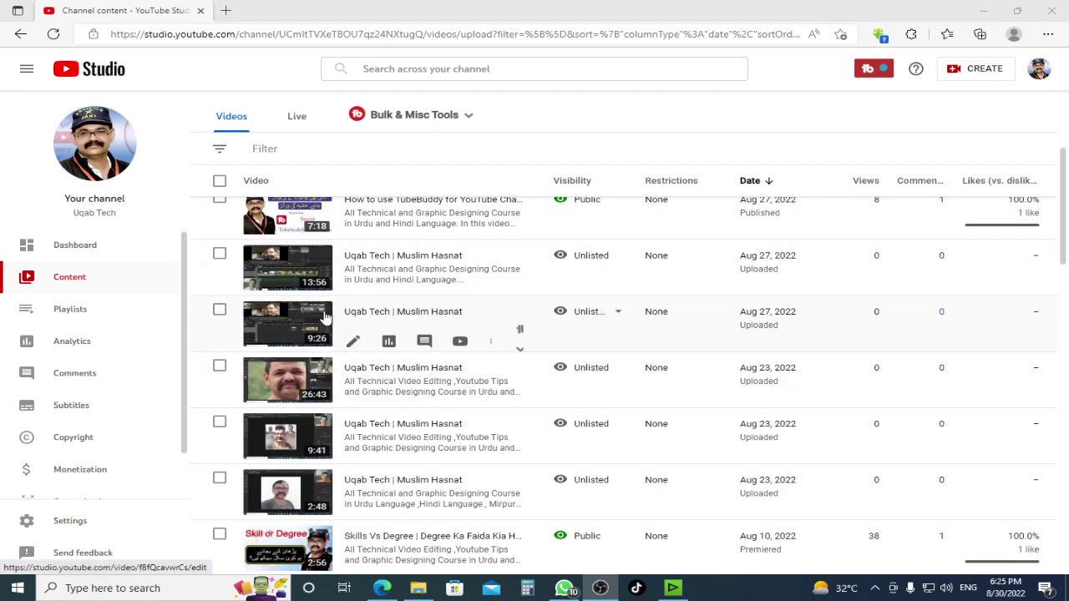
scroll(351, 373, "up", 2)
scroll(382, 372, "up", 2)
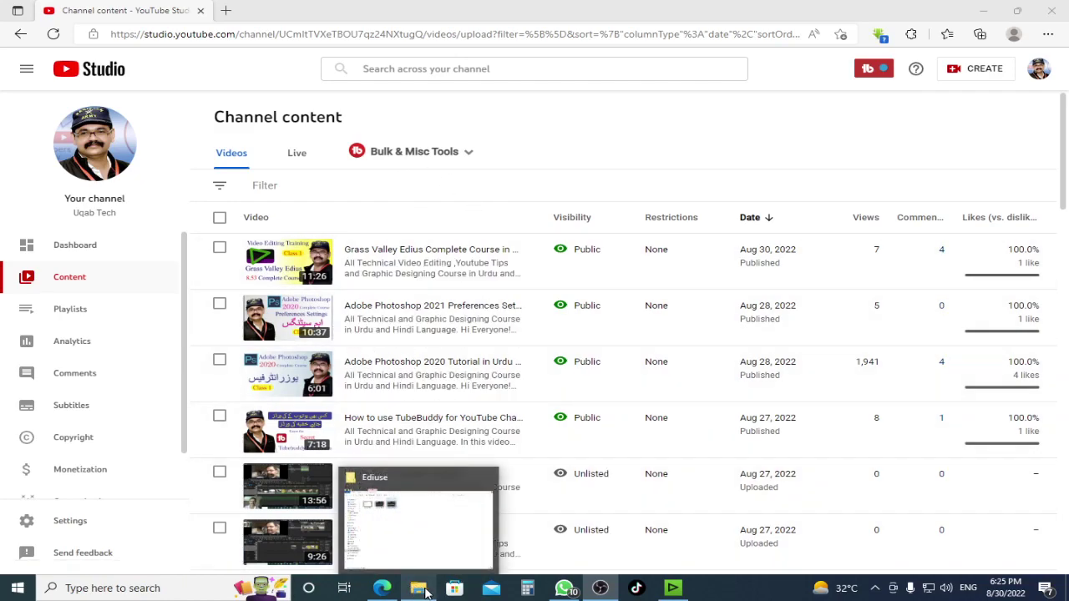
- Check the class recordings in the Ediuse folder in File Explorer, and bring up EDIUS
left_click(399, 511)
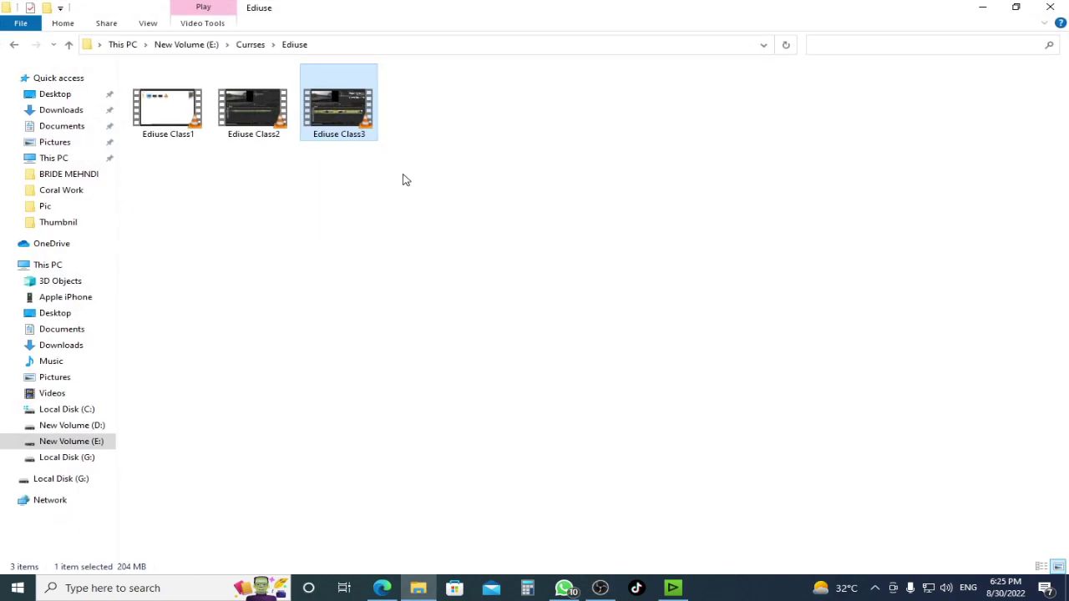
left_click(421, 200)
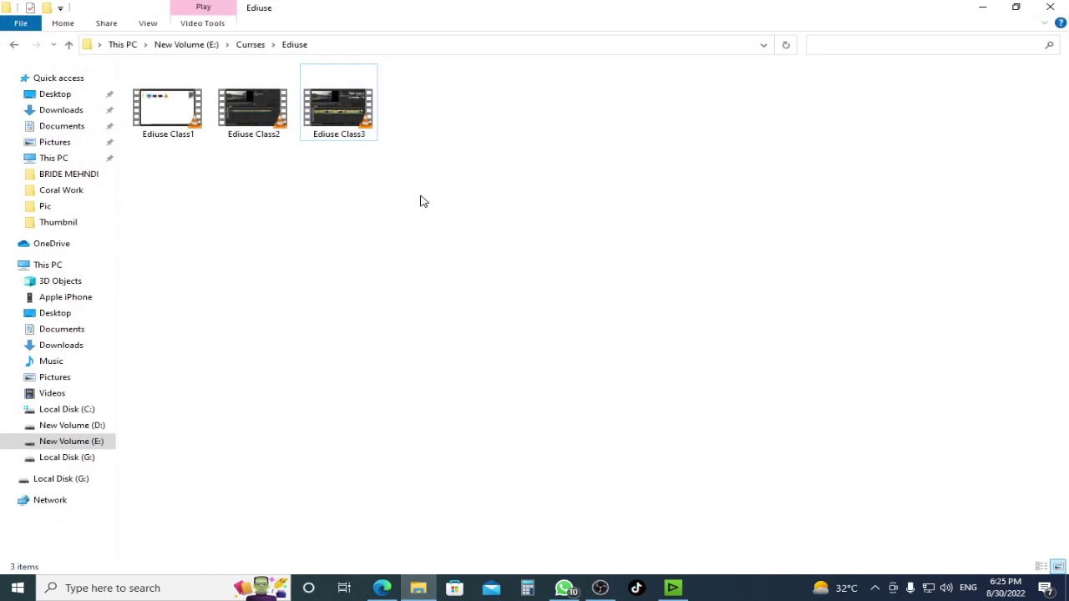
left_click(675, 589)
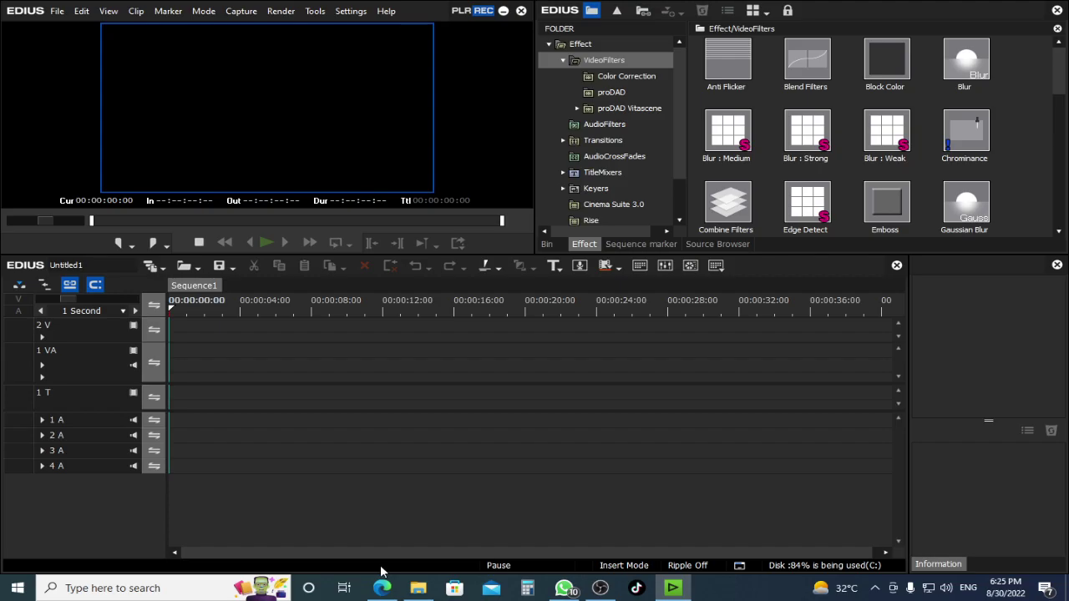
- In File Explorer, browse New Volume (E:) to Ediuse Class > Project > Edius and refresh the folder
left_click(420, 595)
left_click(46, 266)
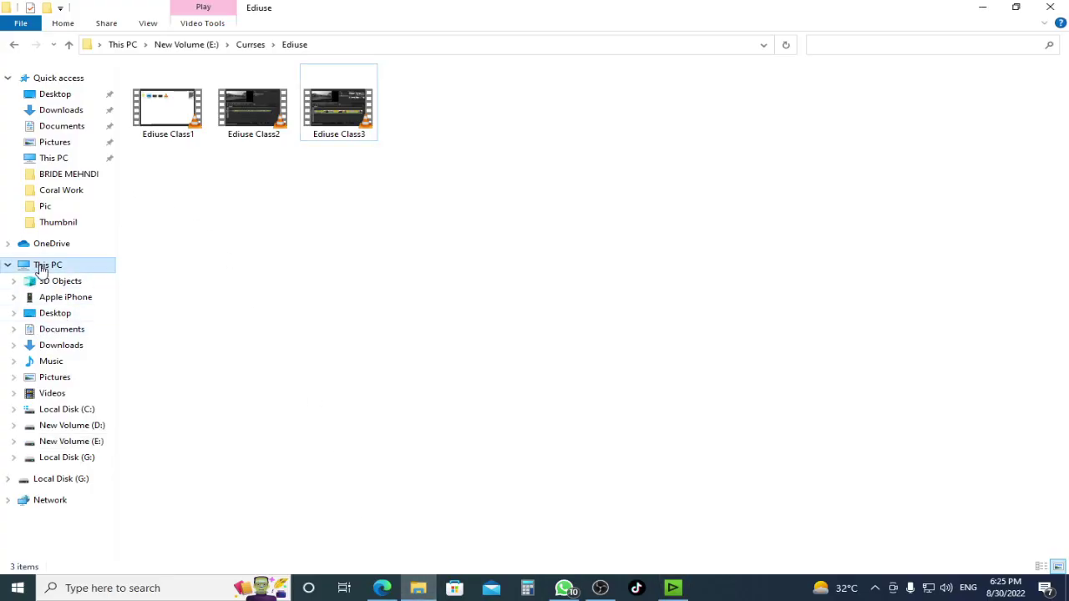
double_click(767, 191)
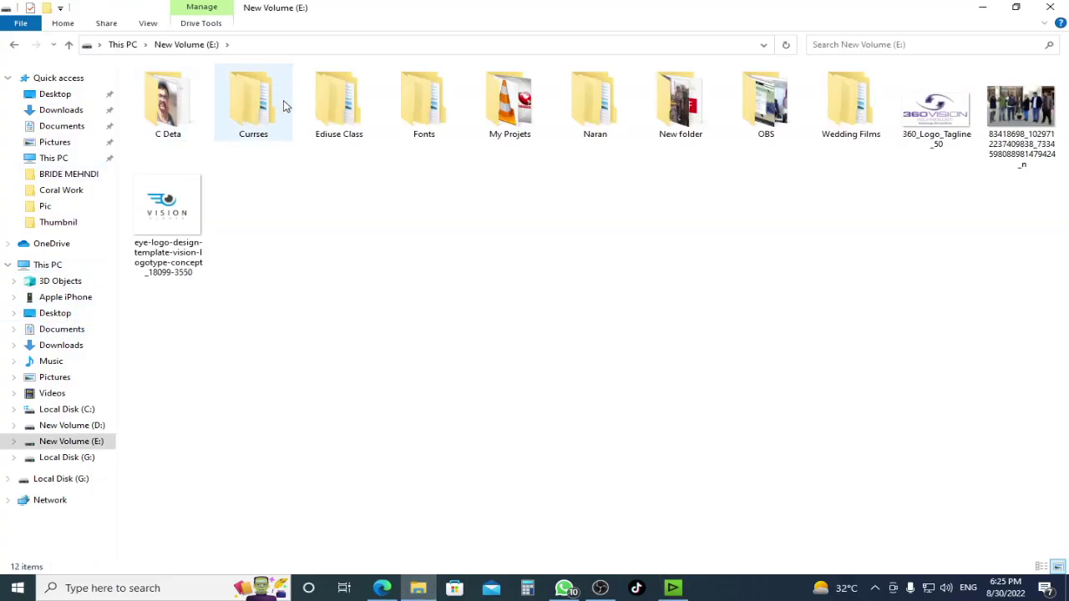
double_click(341, 112)
double_click(161, 89)
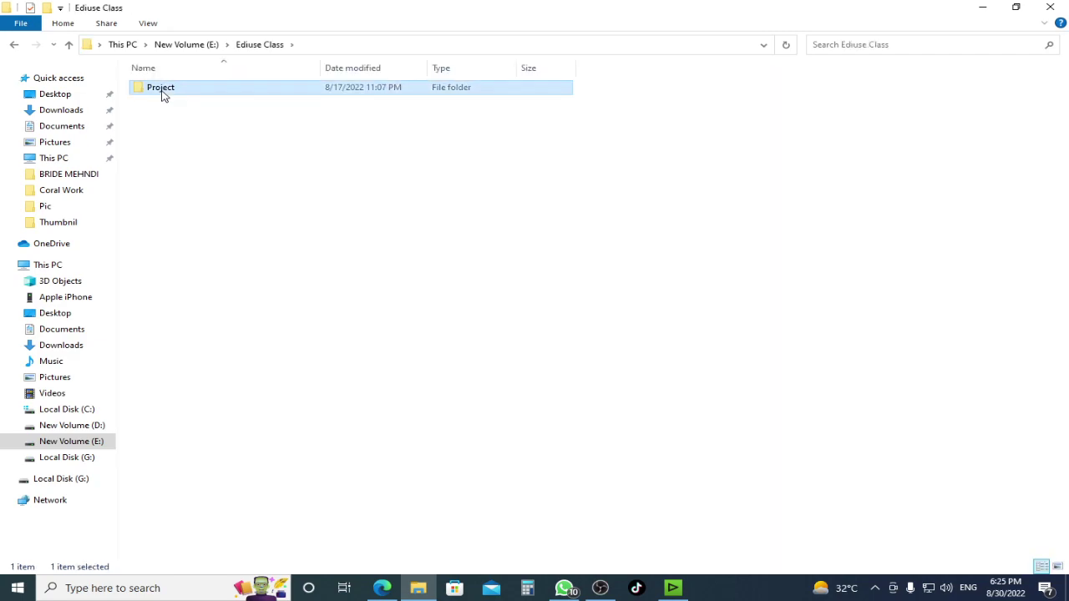
double_click(157, 90)
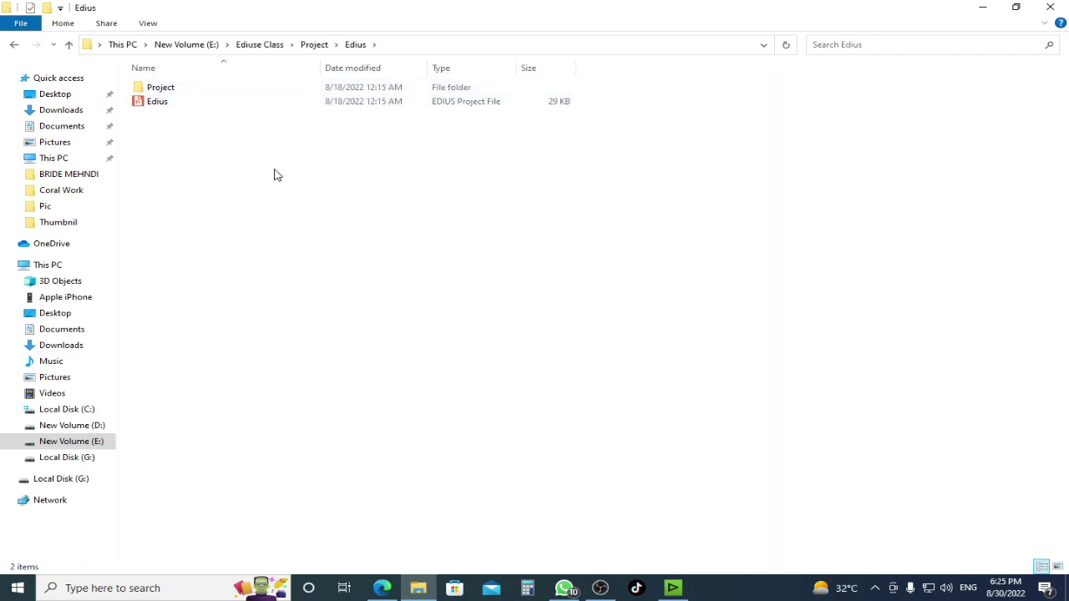
right_click(280, 221)
left_click(317, 269)
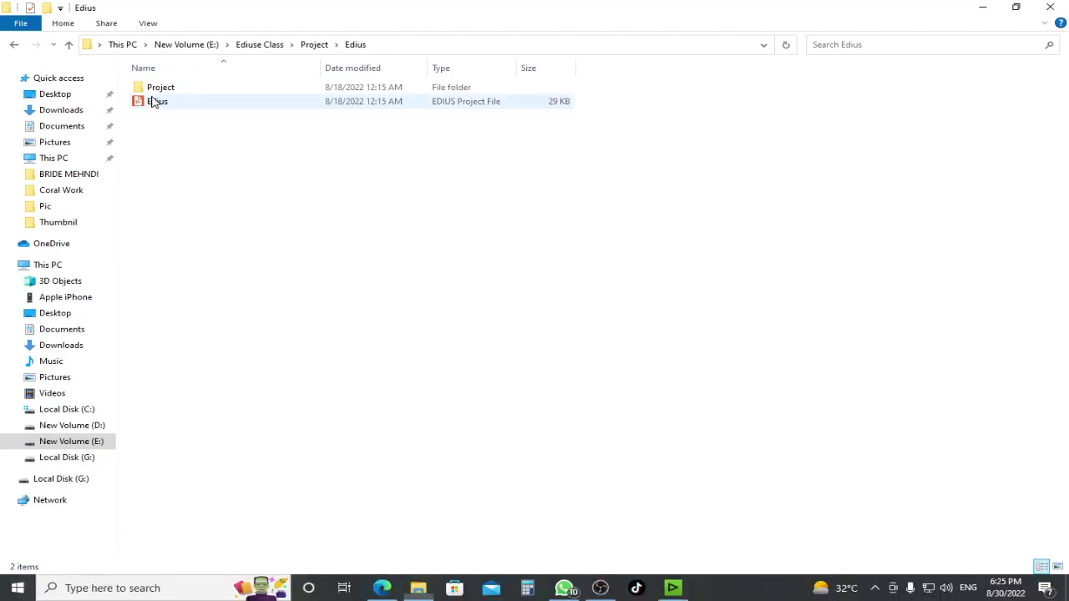
- View the project's AutoSave folder, and switch to EDIUS to move the timeline playhead to about 00:00:21:15
double_click(159, 88)
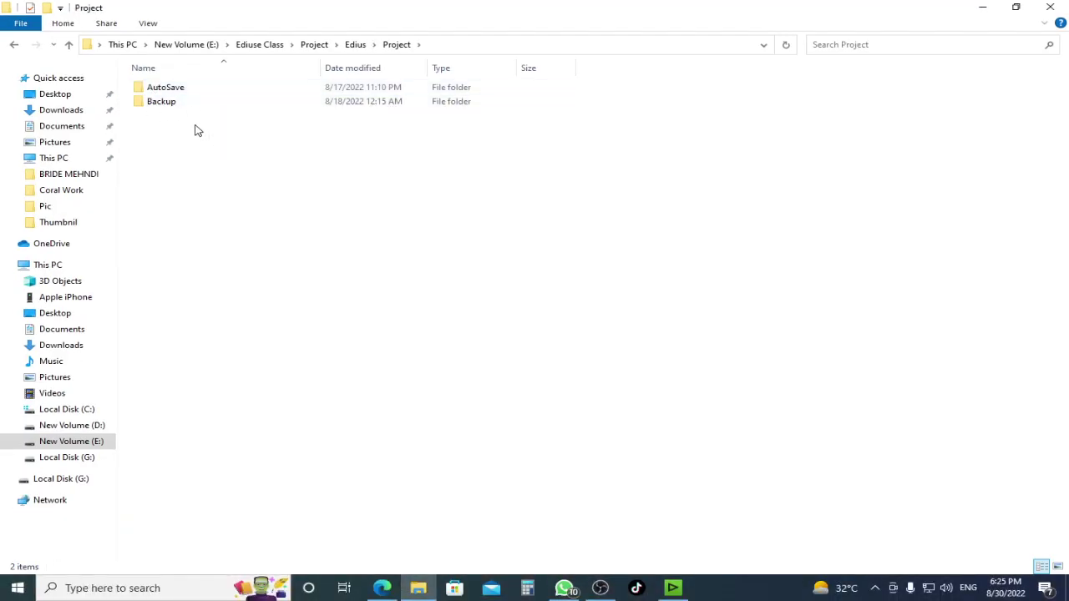
double_click(167, 89)
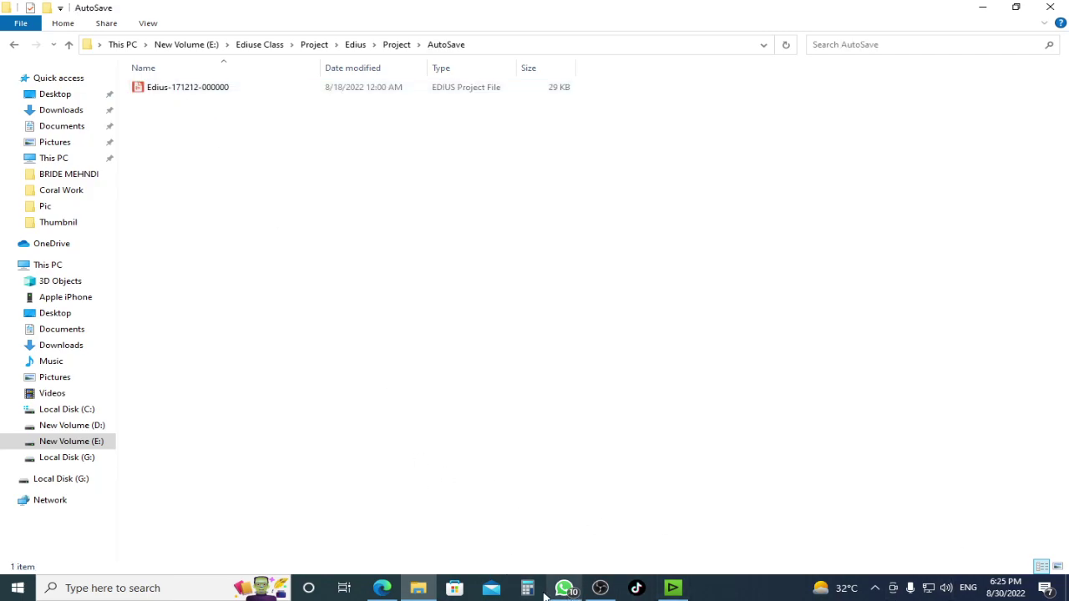
left_click(676, 592)
left_click_drag(380, 317, 551, 355)
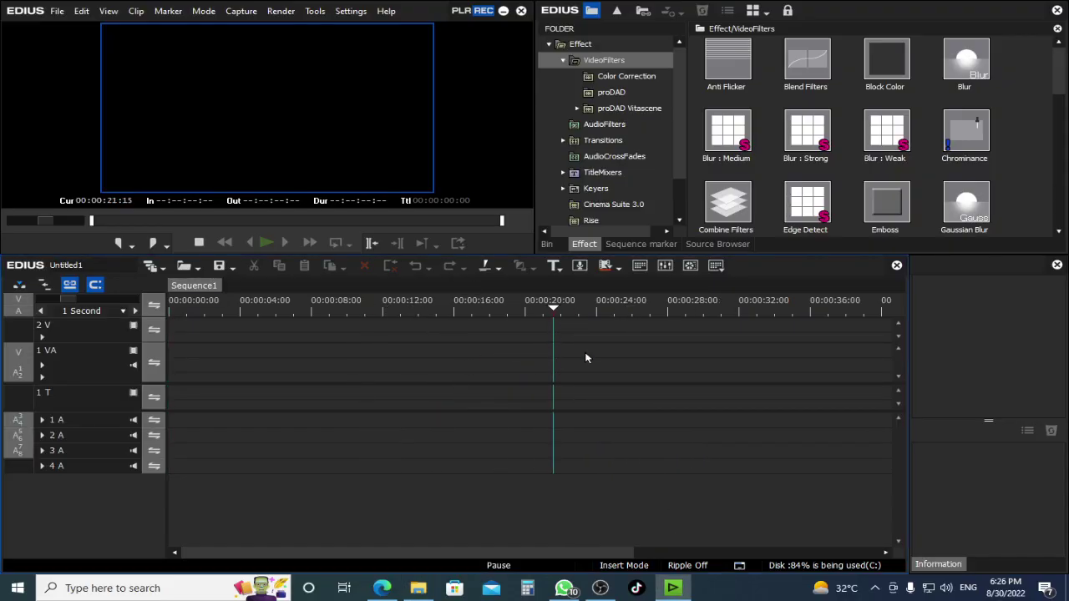
- Return to File Explorer and examine the project files in the Backup and AutoSave folders
key("alt+Tab")
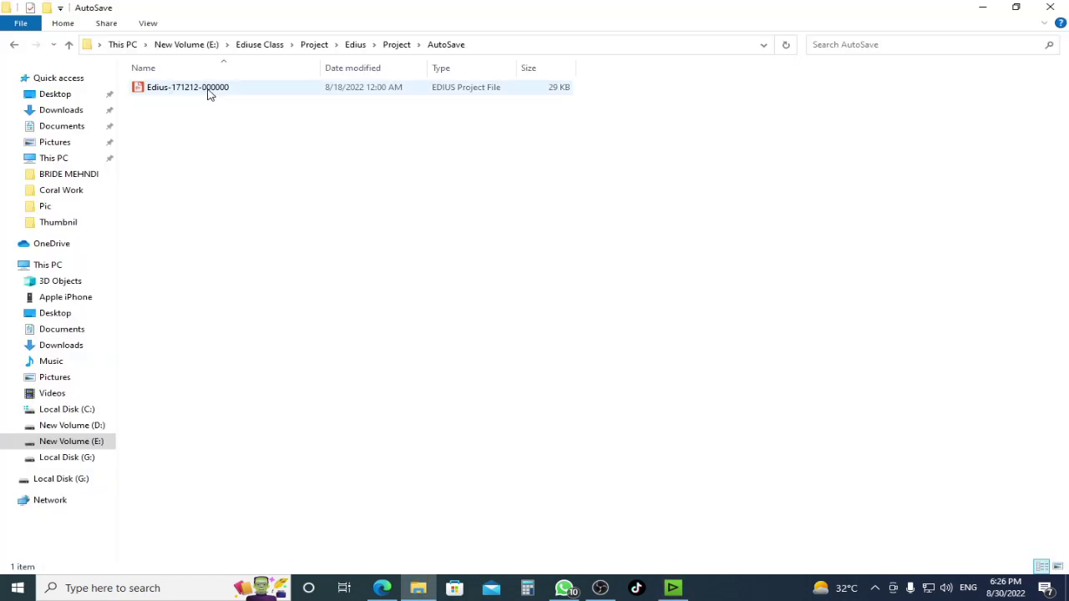
left_click(68, 44)
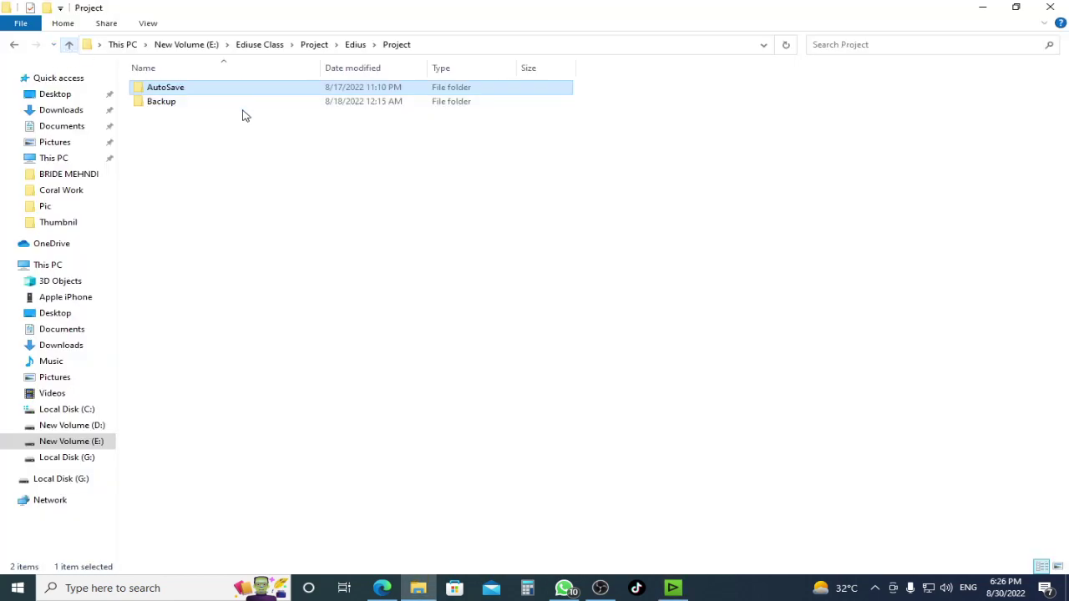
double_click(150, 103)
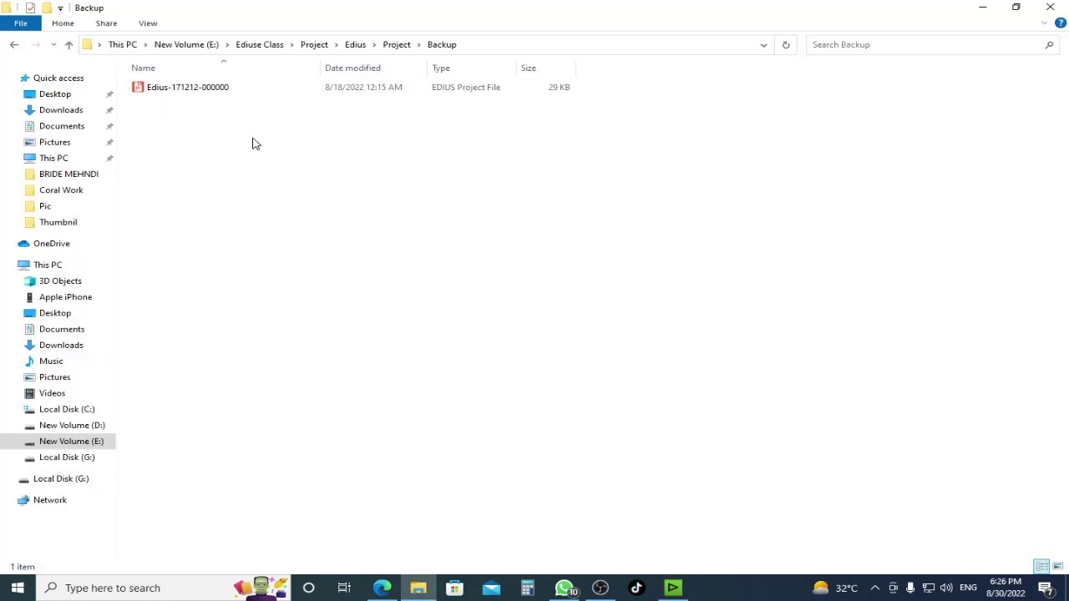
left_click(68, 44)
double_click(171, 87)
left_click(68, 44)
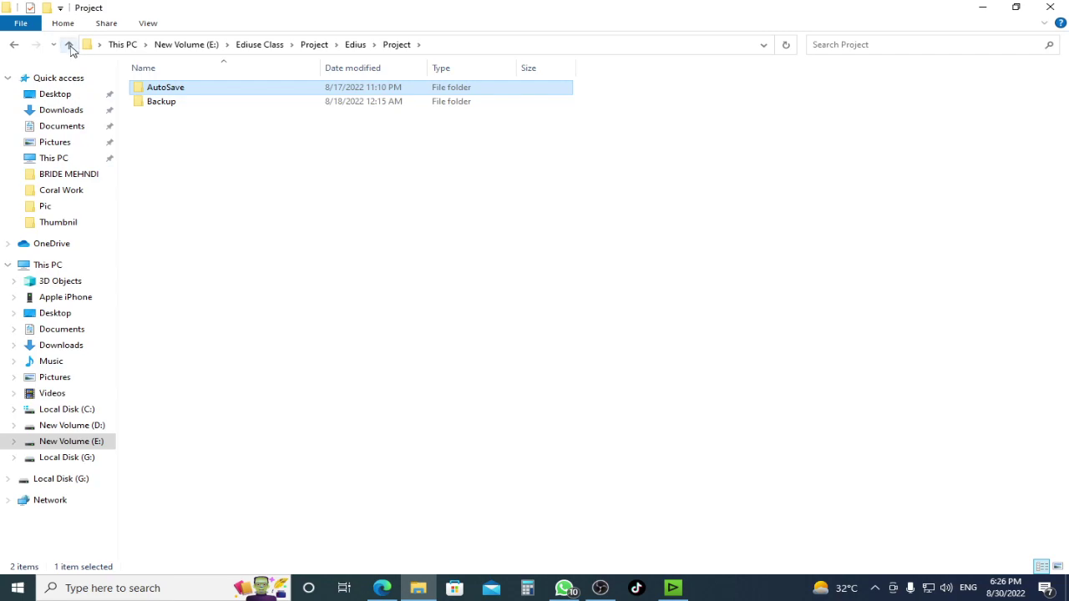
double_click(204, 90)
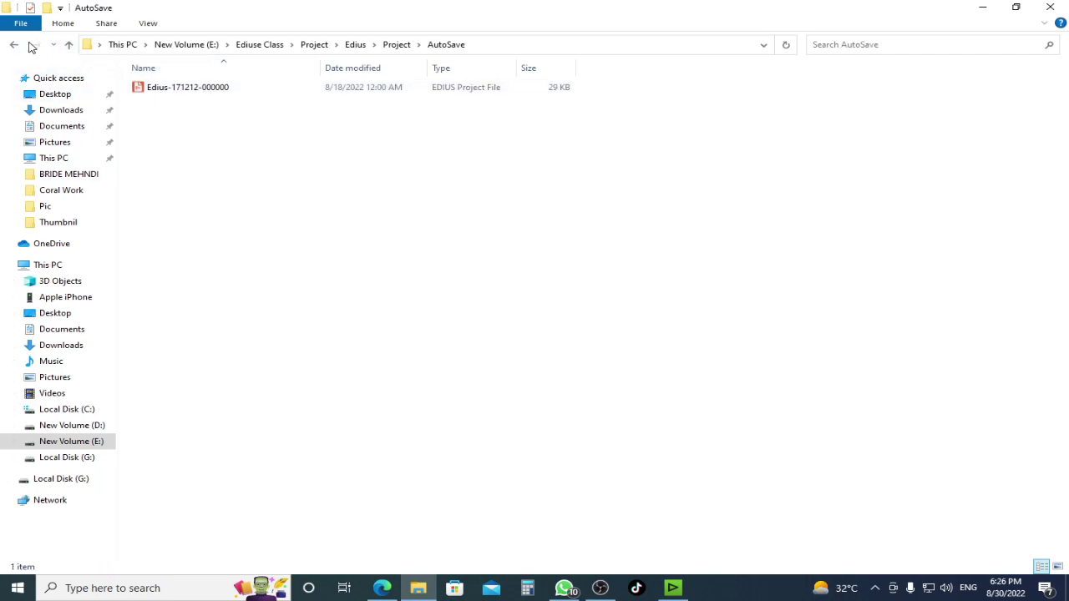
- Go back up to Ediuse Class > Project and reopen the Edius folder that holds the main project file
left_click(70, 46)
left_click(71, 46)
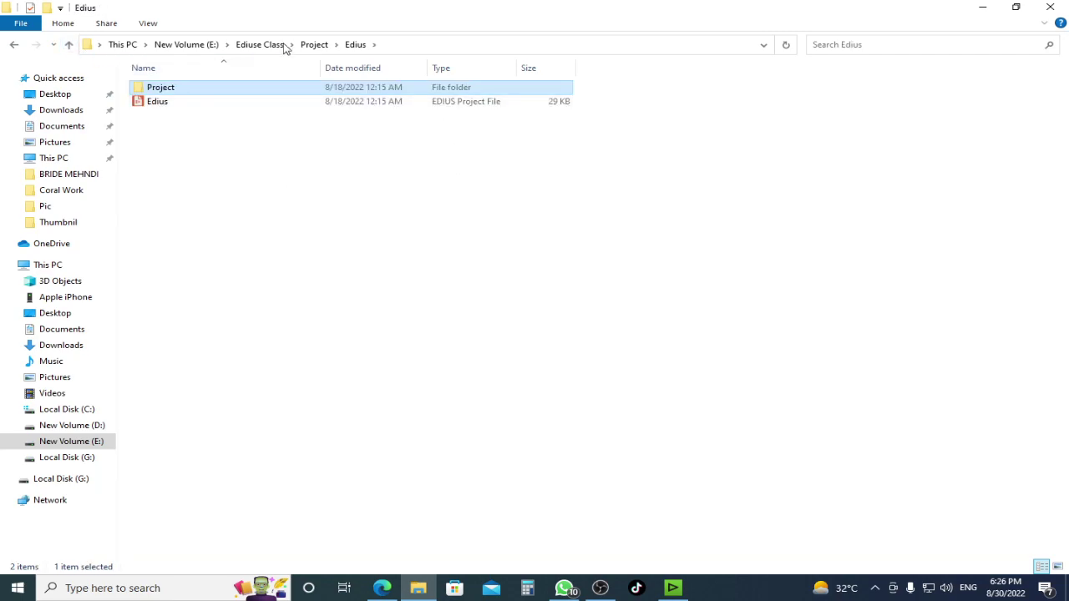
left_click(70, 47)
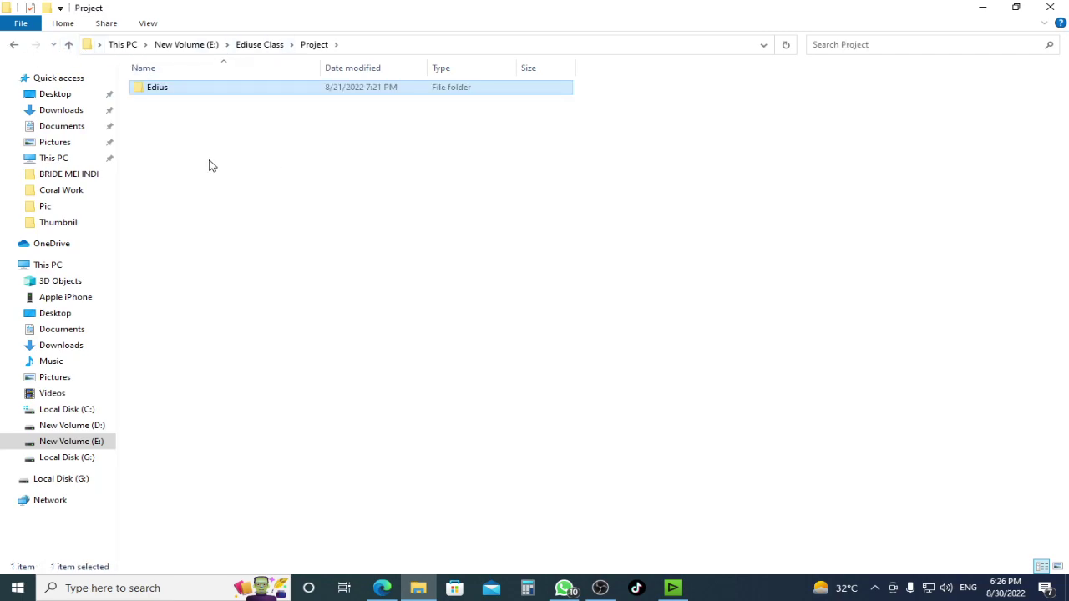
double_click(158, 88)
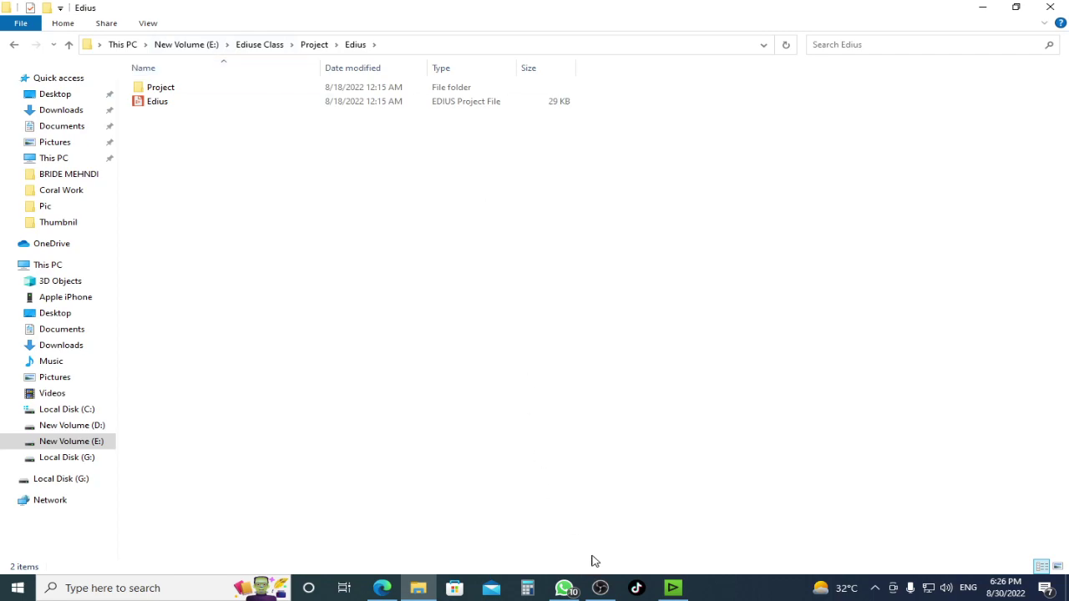
- Switch to EDIUS and open the Edius project file from Ediuse Class > Project > Edius on New Volume (E:)
left_click(675, 594)
left_click(56, 11)
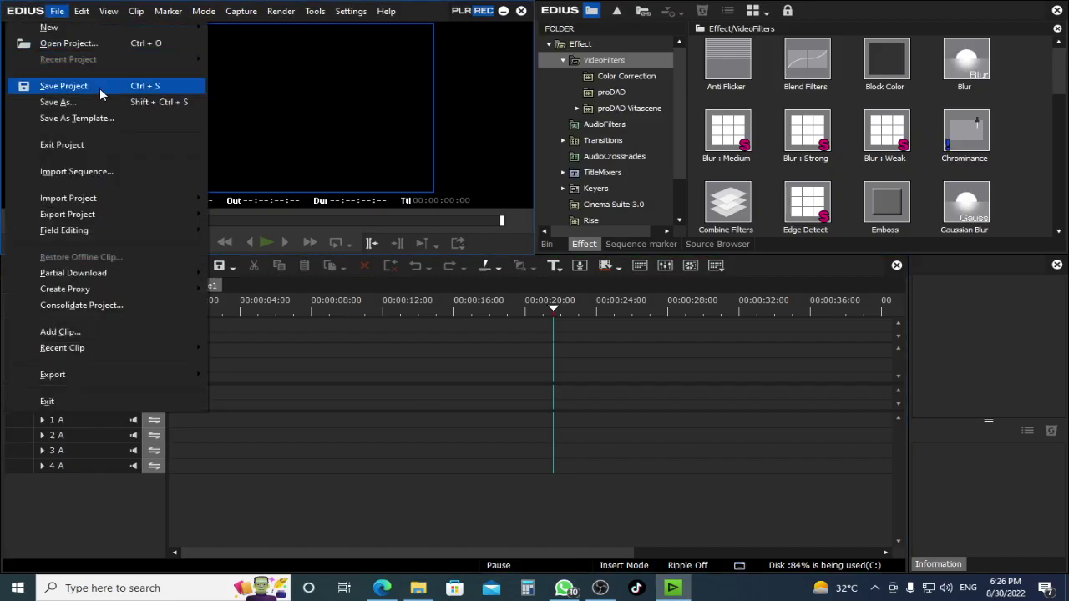
left_click(104, 43)
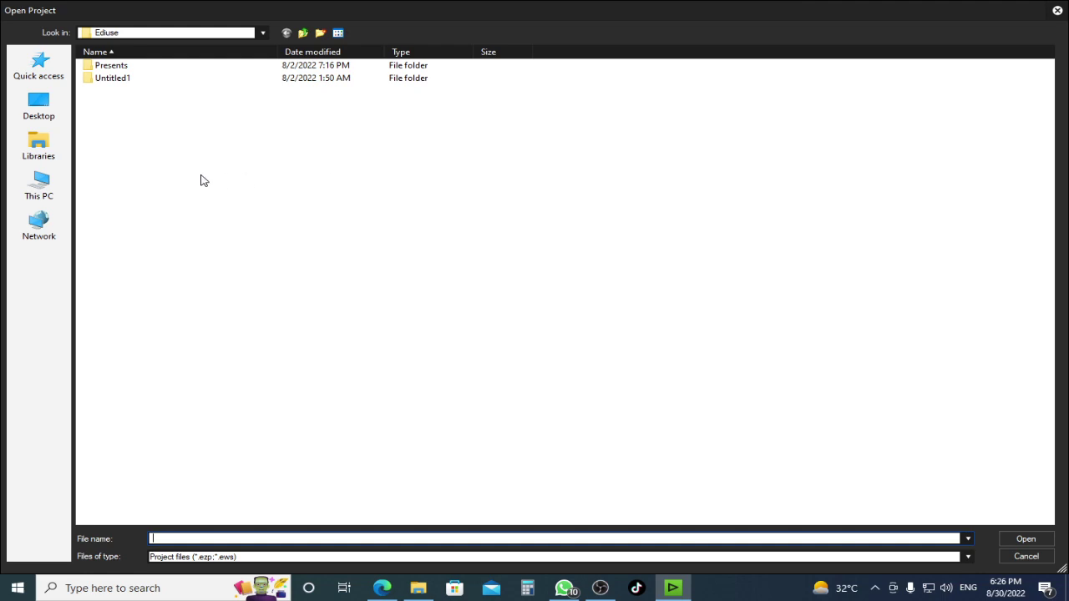
left_click(38, 186)
double_click(676, 193)
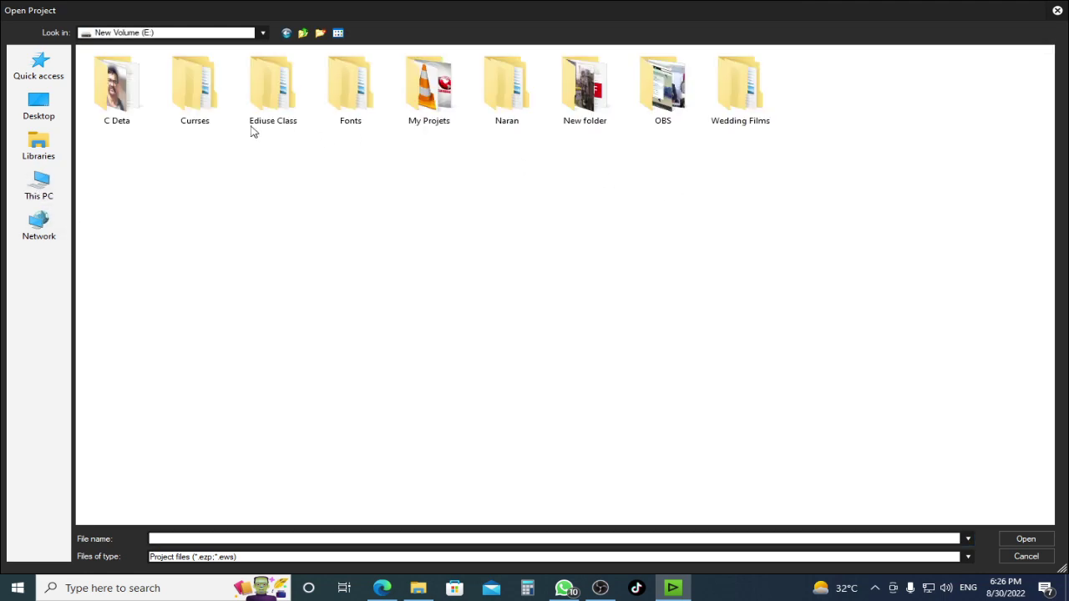
double_click(283, 92)
double_click(133, 68)
double_click(116, 67)
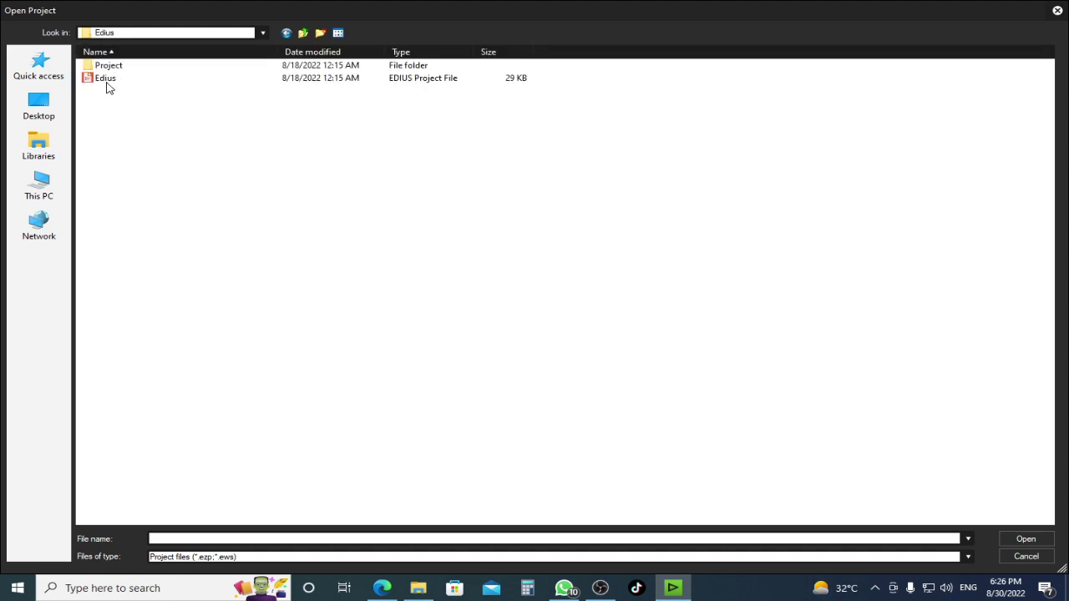
double_click(107, 86)
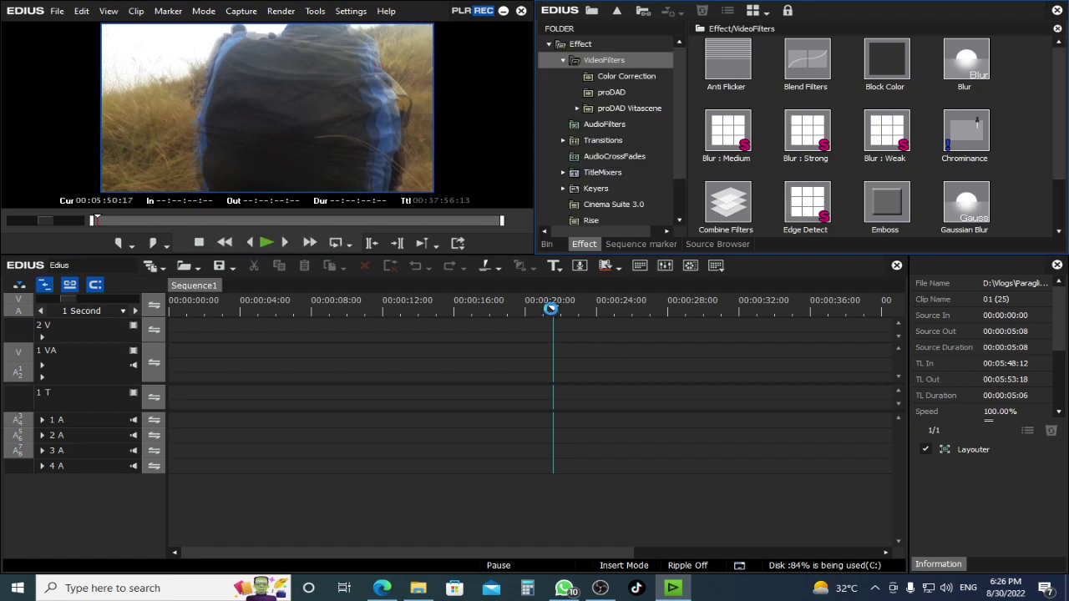
- Set the timeline scale to 5 Seconds and scrub through the clips to about 00:07:14:15
scroll(607, 366, "down", 7)
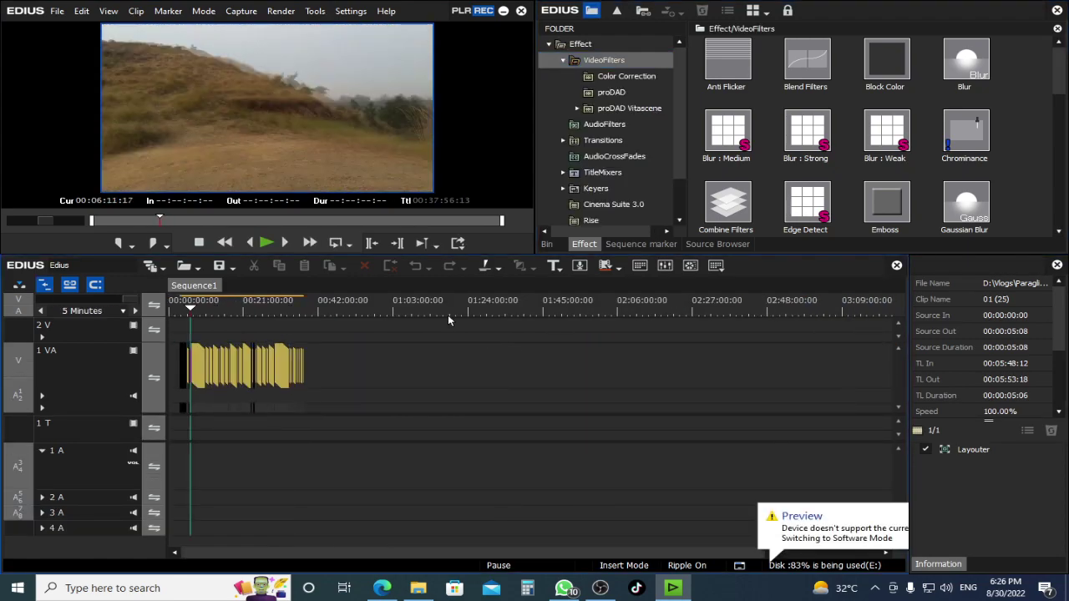
scroll(312, 312, "up", 6)
left_click_drag(320, 314, 350, 342)
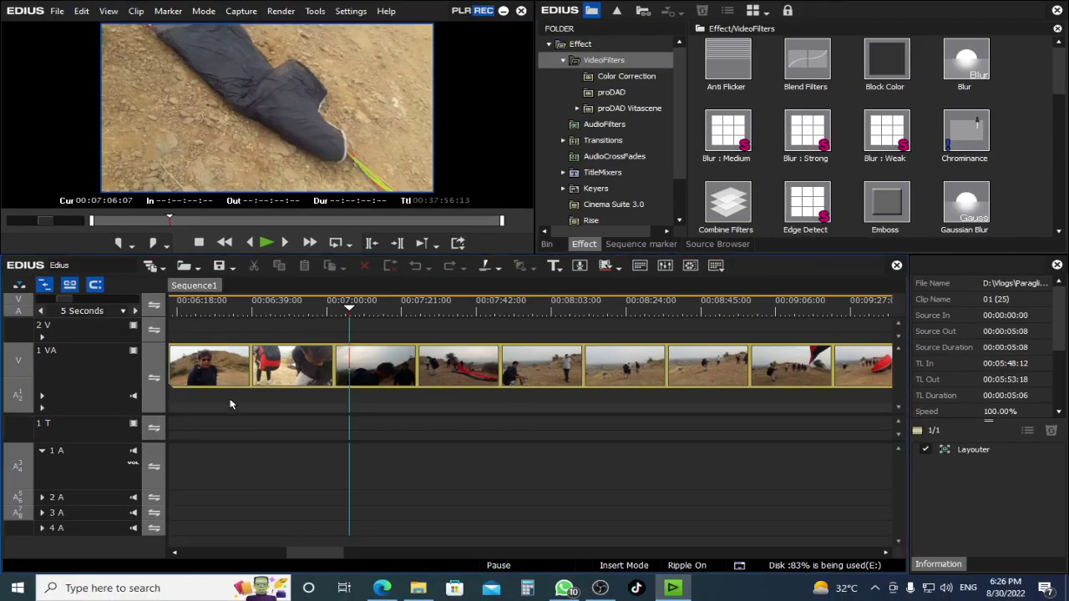
left_click_drag(360, 315, 538, 311)
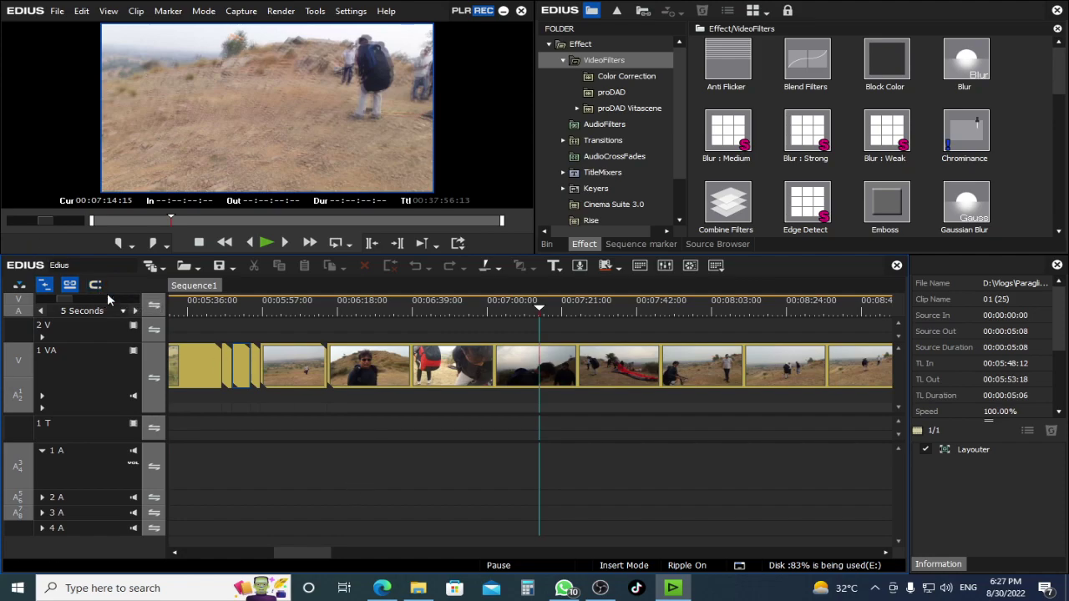
- Turn on snap mode, select the long clip 01 (28) on track 1 VA and move the timeline cursor to 00:06:53:24
left_click(99, 288)
left_click(576, 373)
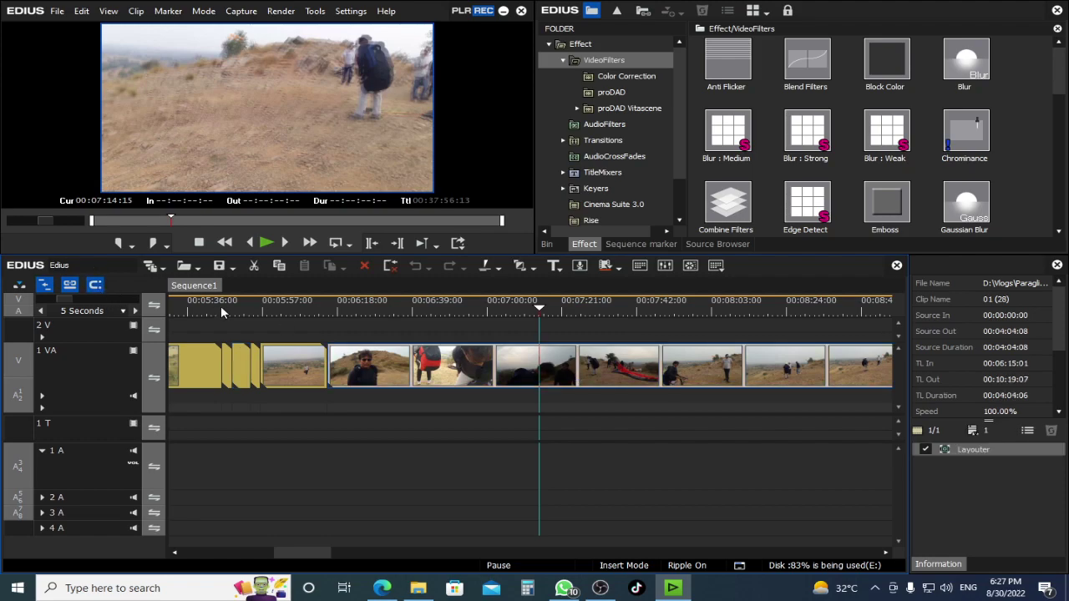
left_click_drag(325, 316, 466, 362)
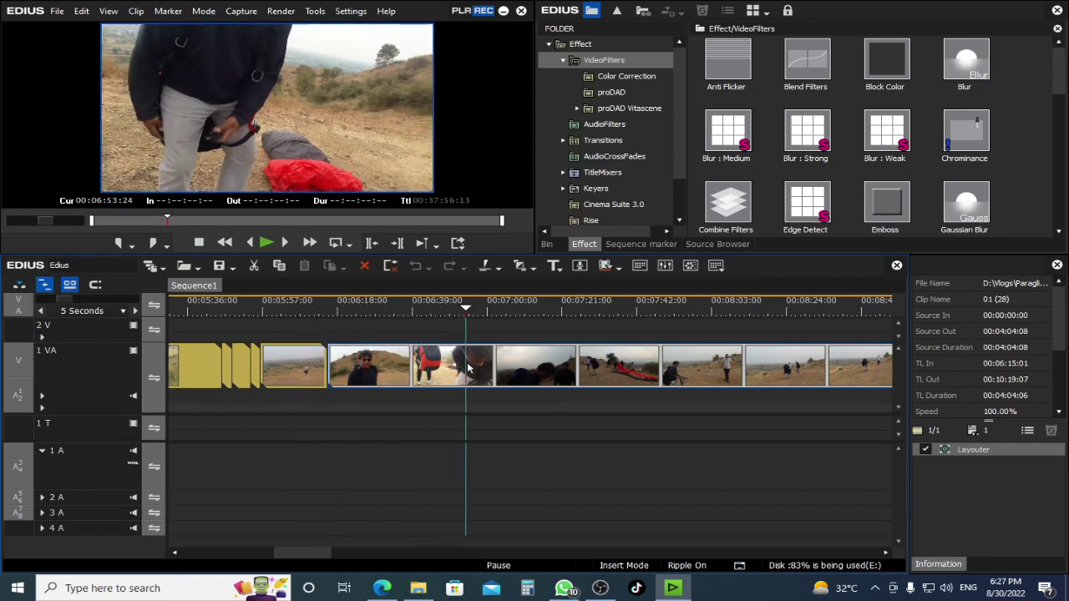
- Split clip 01 (28) on track 1 VA at 00:06:53:24, 00:07:35:11 and 00:08:22:23
key("c")
left_click_drag(500, 311, 613, 314)
key("c")
left_click_drag(770, 312, 783, 317)
key("c")
- Scrub across the cut points to 00:08:22:23 and select the clip segment ending there
left_click_drag(588, 314, 424, 328)
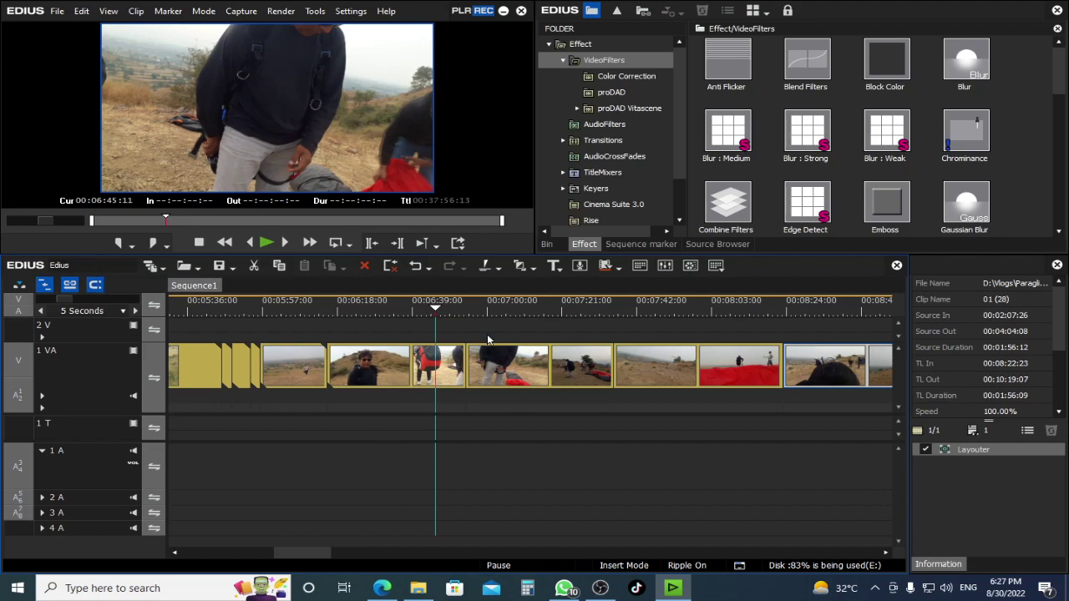
left_click_drag(426, 307, 780, 358)
left_click(688, 378)
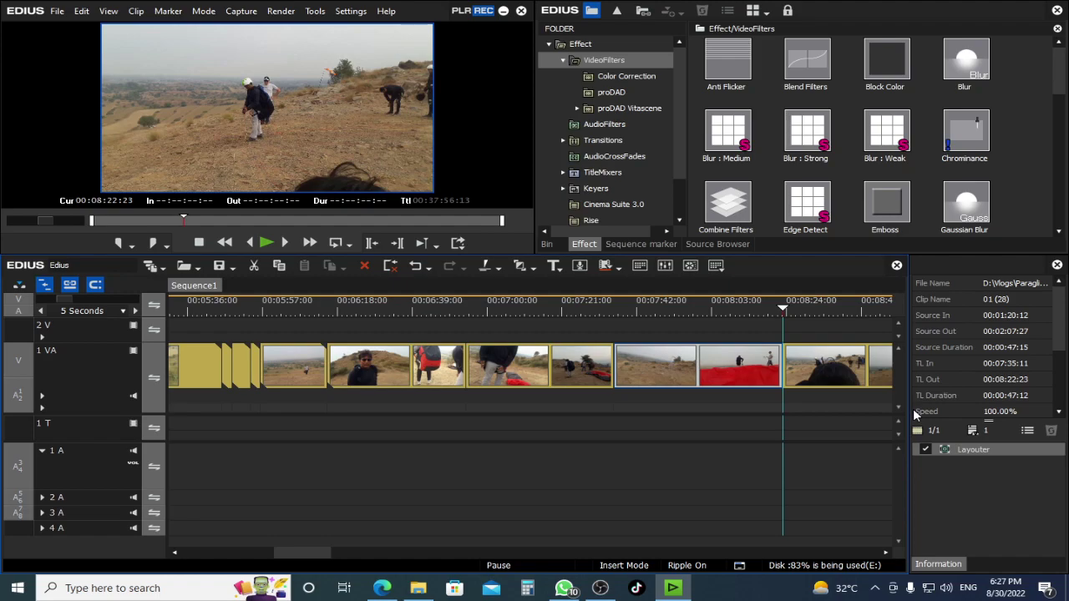
- Undo the three splits made in clip 01 (28)
key("ctrl+z")
key("ctrl+z")
key("ctrl+z")
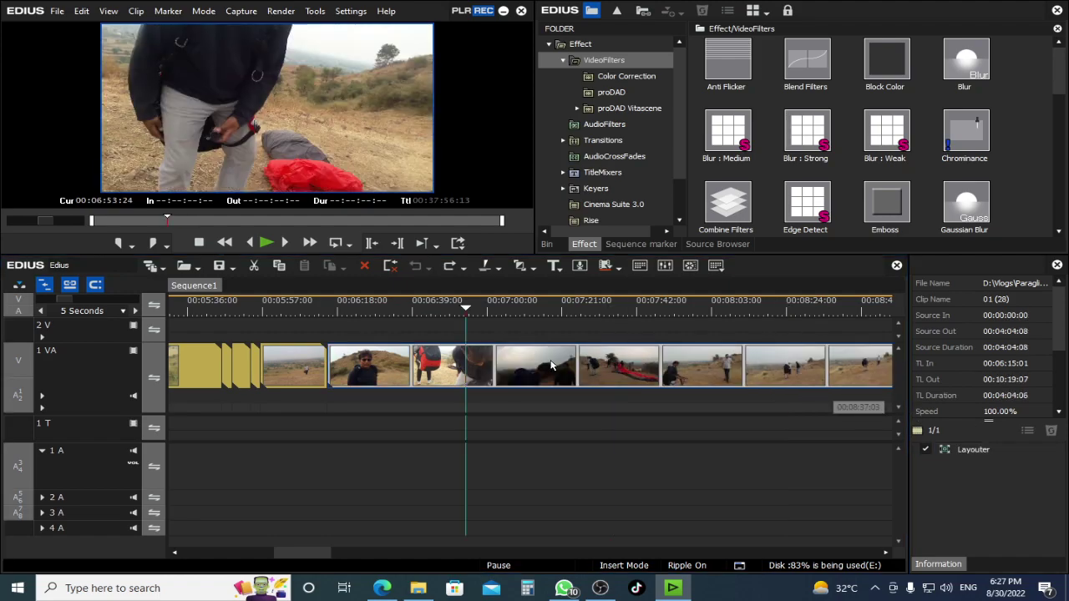
- Look over the whole sequence and scrub from its beginning to 00:12:21:13
scroll(558, 362, "down", 3)
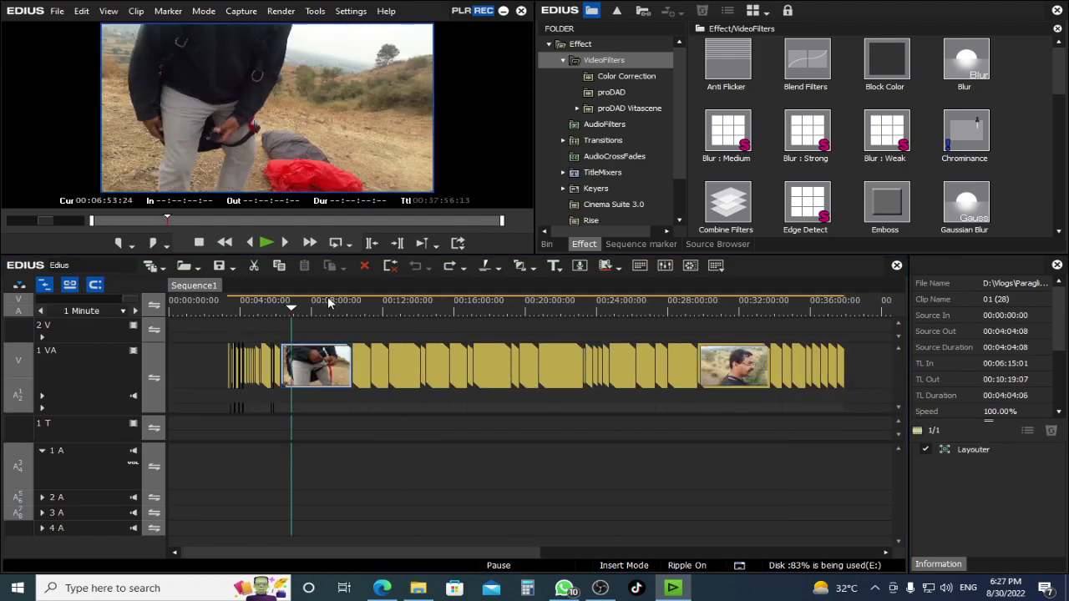
left_click(210, 302)
left_click_drag(229, 310, 387, 316)
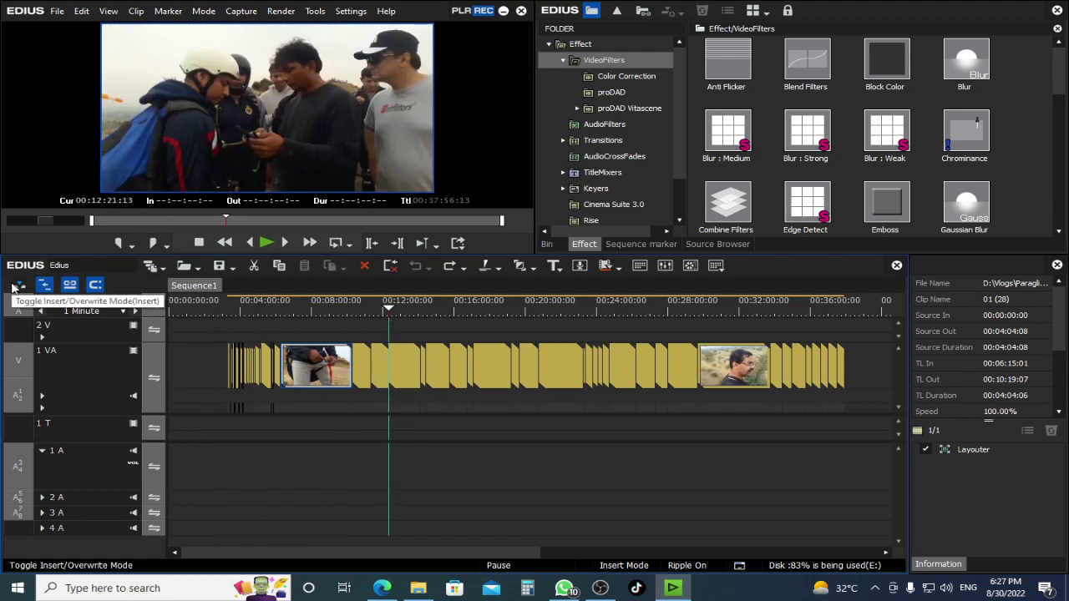
left_click(385, 467)
scroll(339, 424, "down", 1)
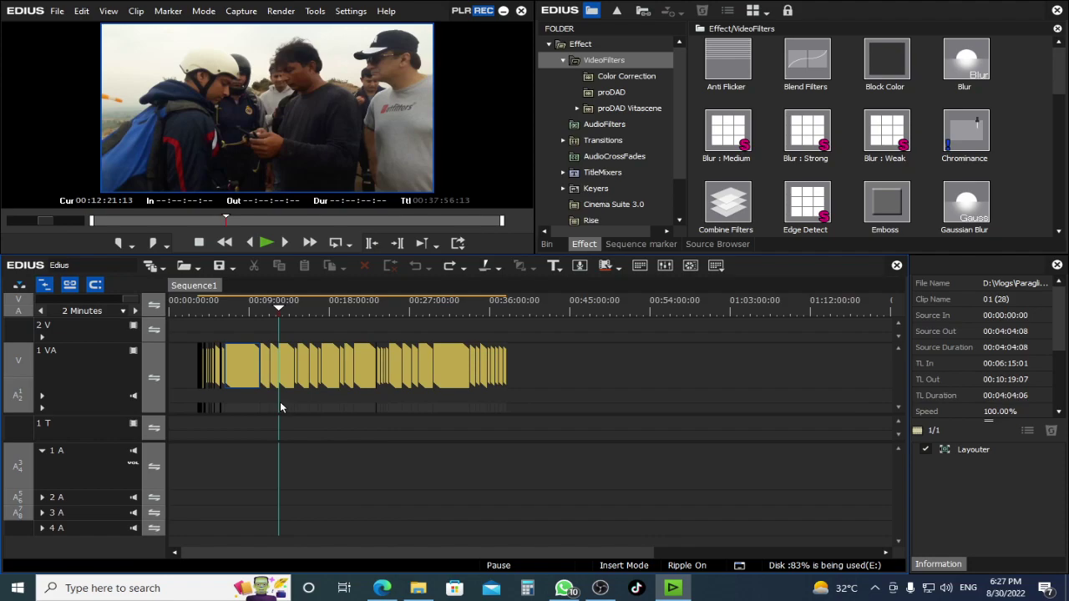
scroll(280, 408, "up", 3)
- Switch the preview to Dual Mode and scrub the timeline to about 00:14:50:16
left_click(107, 11)
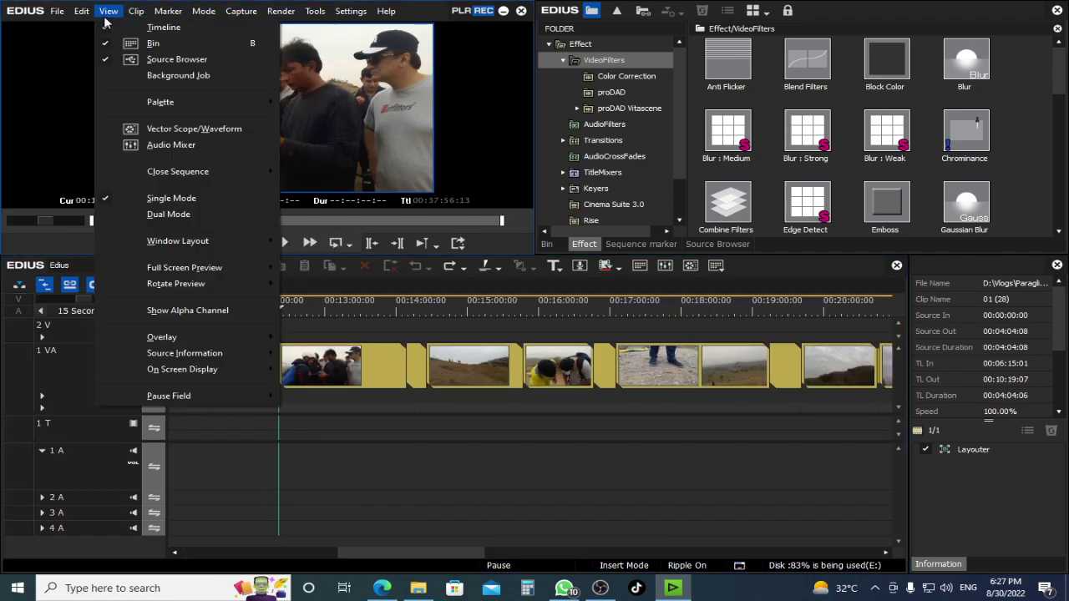
left_click(249, 215)
left_click_drag(325, 310, 456, 361)
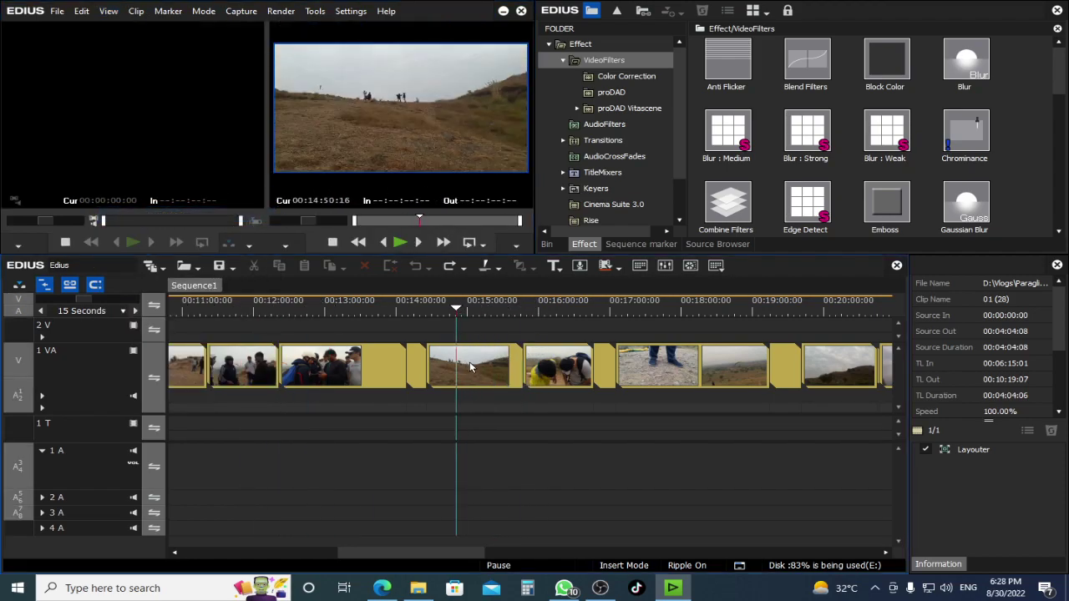
- Set the timeline scale to 10 Seconds, move the cursor to about 00:16:14:15 and select clip 01 (34) there
scroll(470, 368, "up", 4)
left_click(490, 368)
scroll(486, 370, "down", 3)
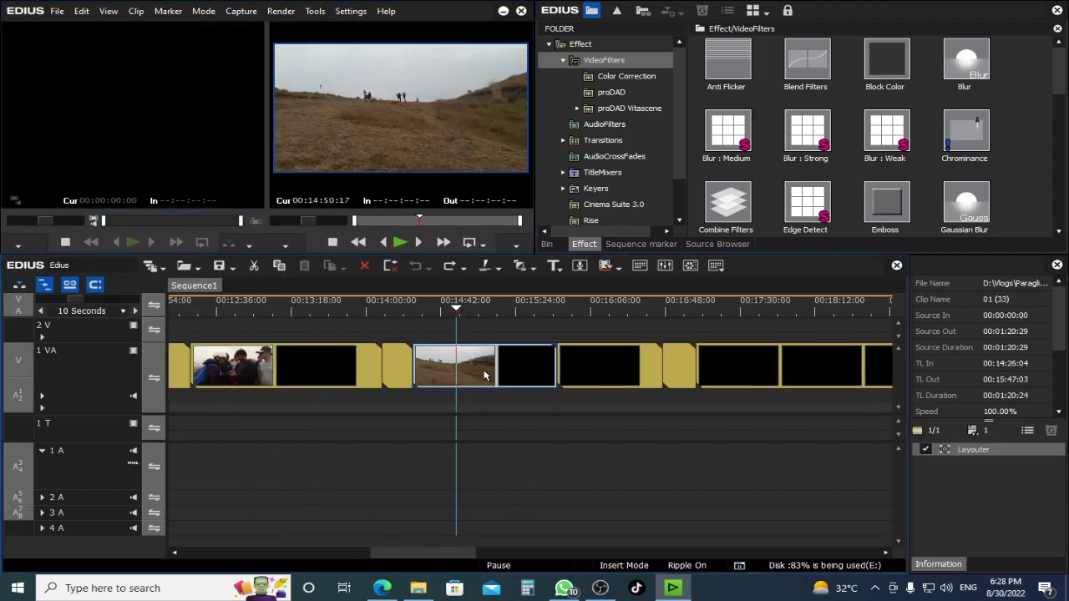
left_click(769, 311)
left_click_drag(777, 313, 608, 364)
left_click(608, 365)
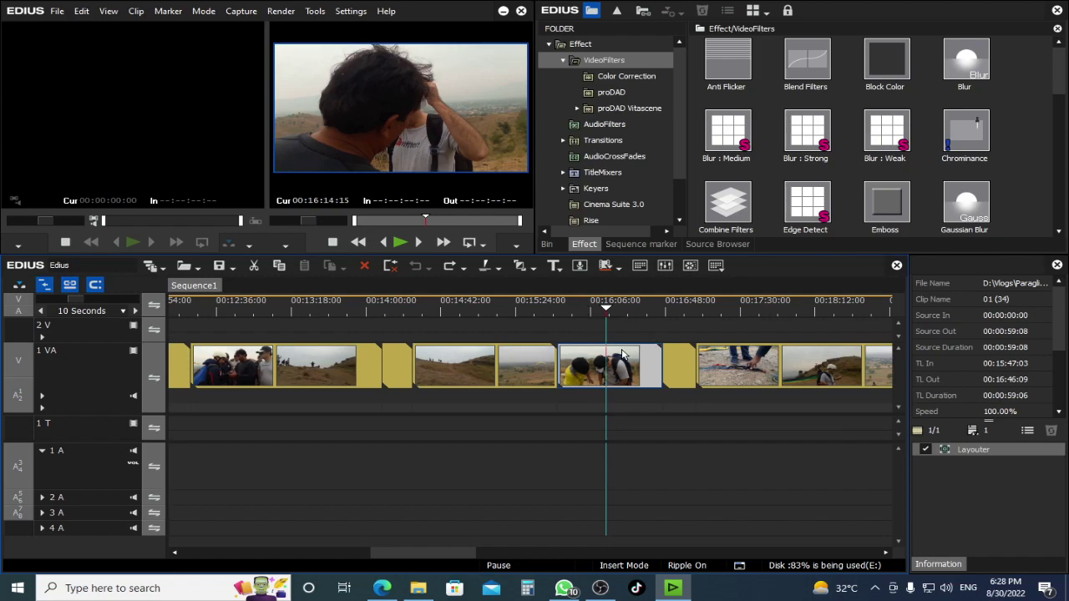
- Load clip 01 (31) into the player and mark its In point at 00:00:15:00 and Out point at 00:00:27:00
double_click(234, 372)
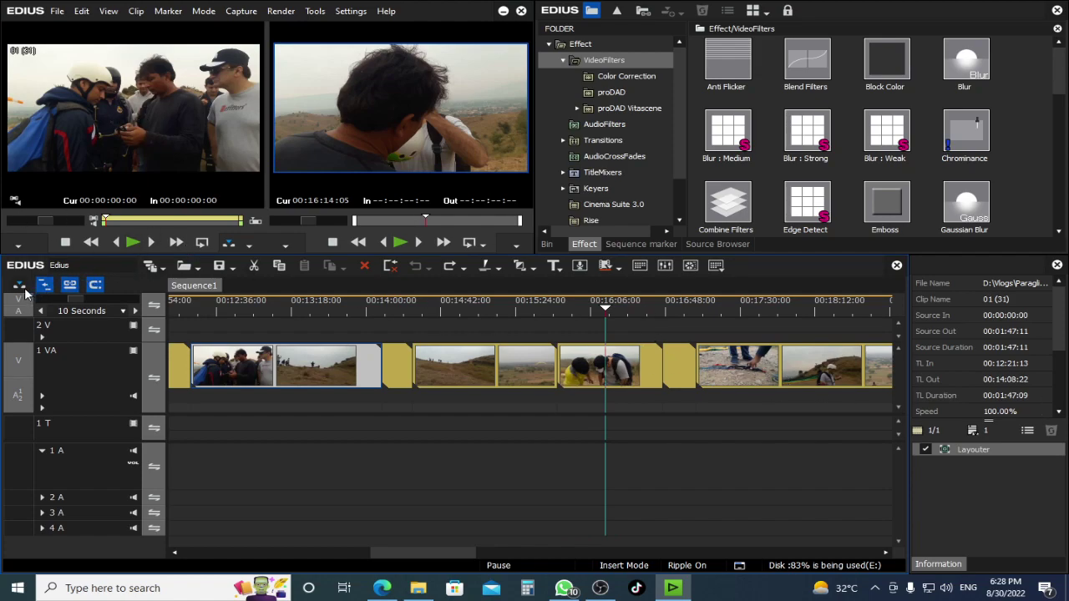
left_click_drag(107, 221, 124, 222)
key("i")
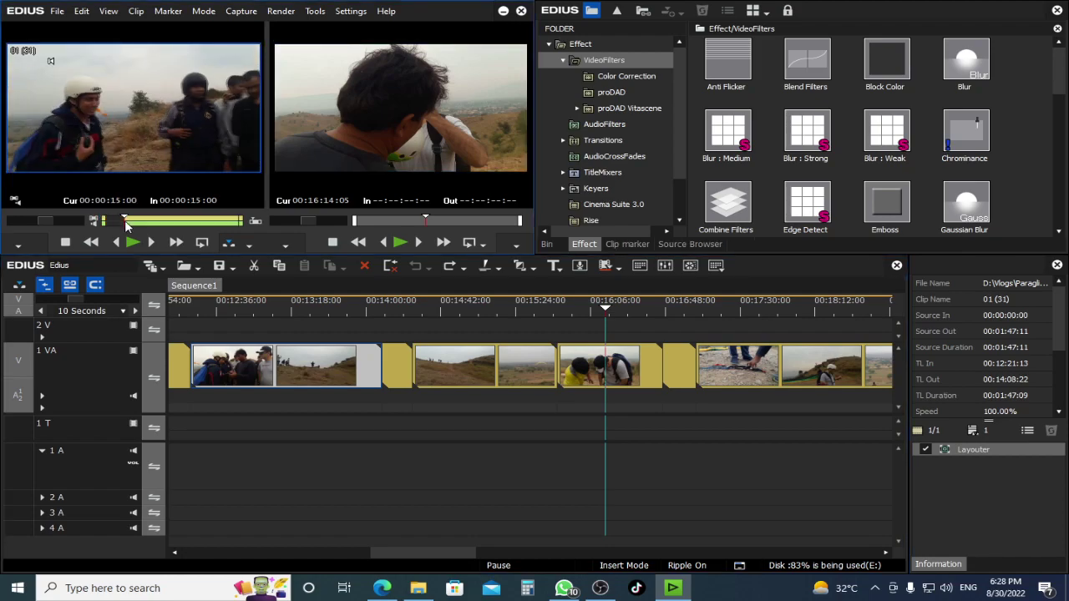
left_click_drag(124, 220, 139, 220)
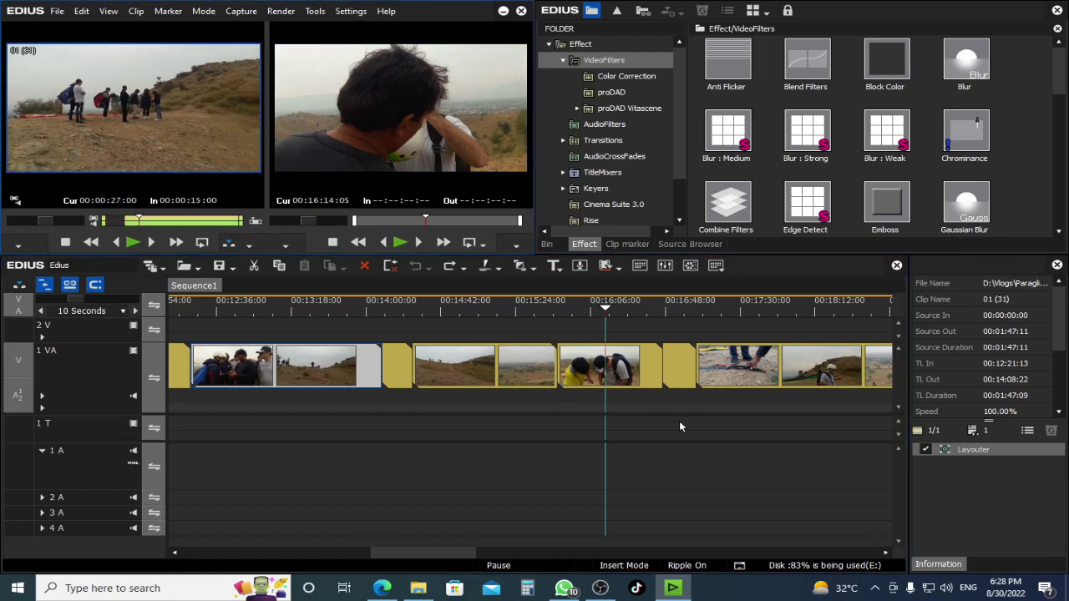
key("o")
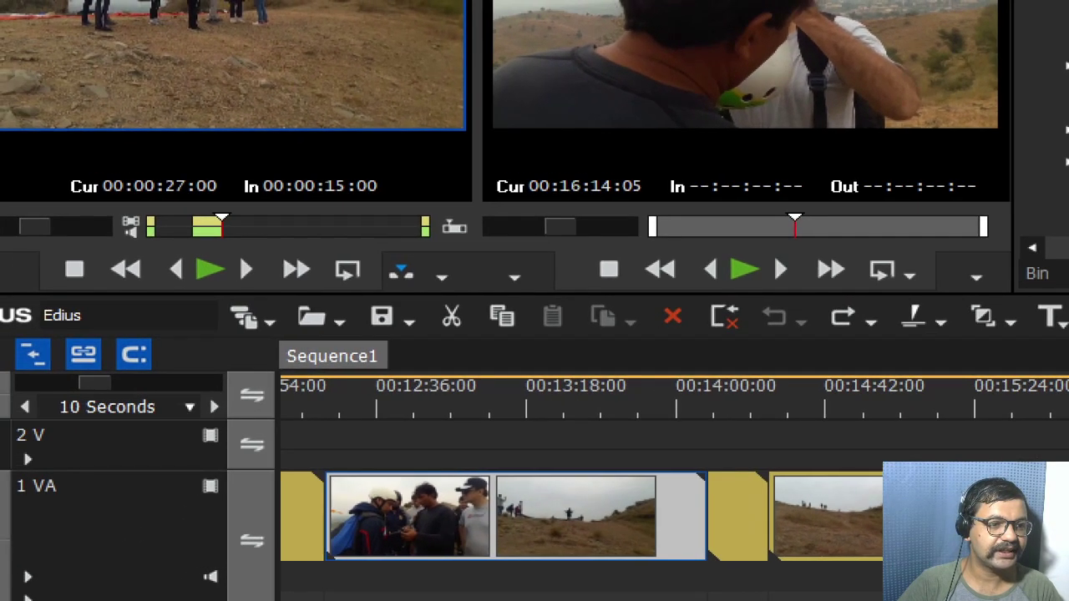
- Turn off ripple mode for the timeline
left_click_drag(185, 208, 265, 261)
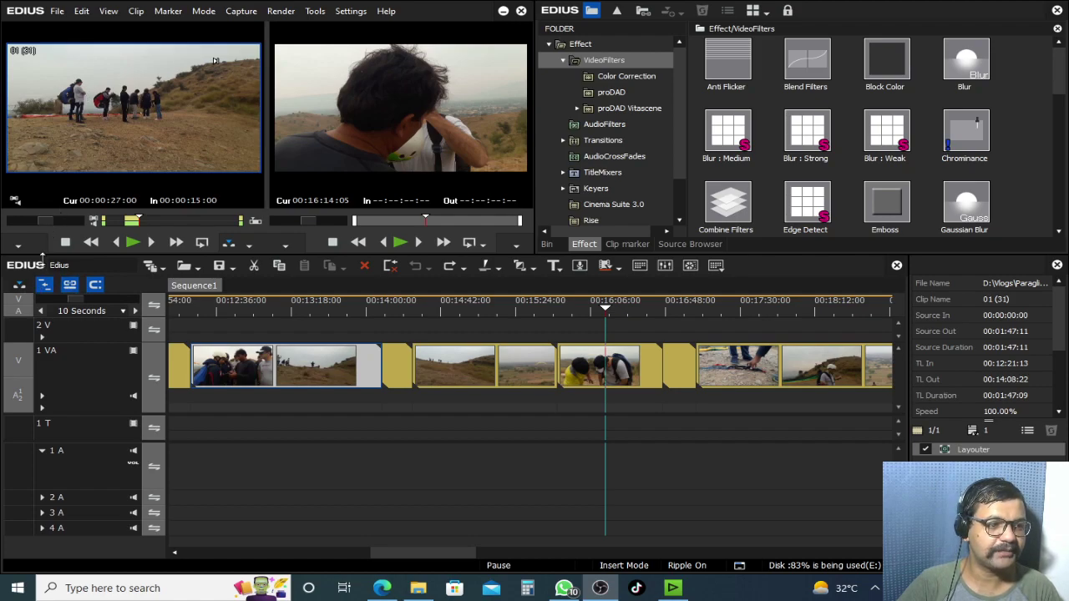
left_click(45, 285)
- Try inserting the marked section of clip 01 (31) on track 1 VA at 00:16:14:05 in Insert Mode, and undo it
left_click_drag(111, 99, 605, 373)
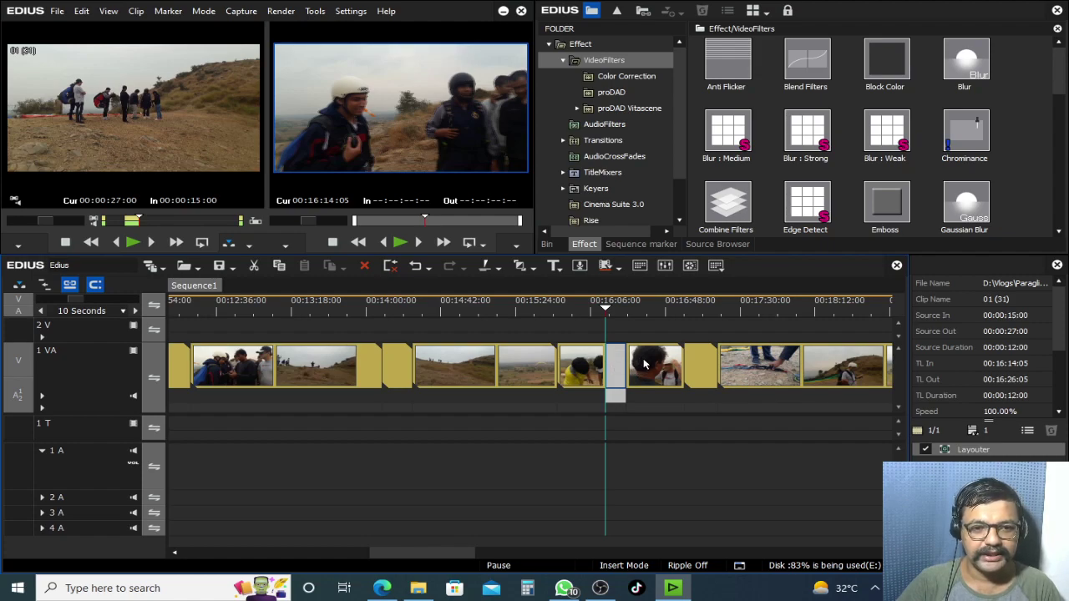
left_click(654, 367)
left_click(609, 369)
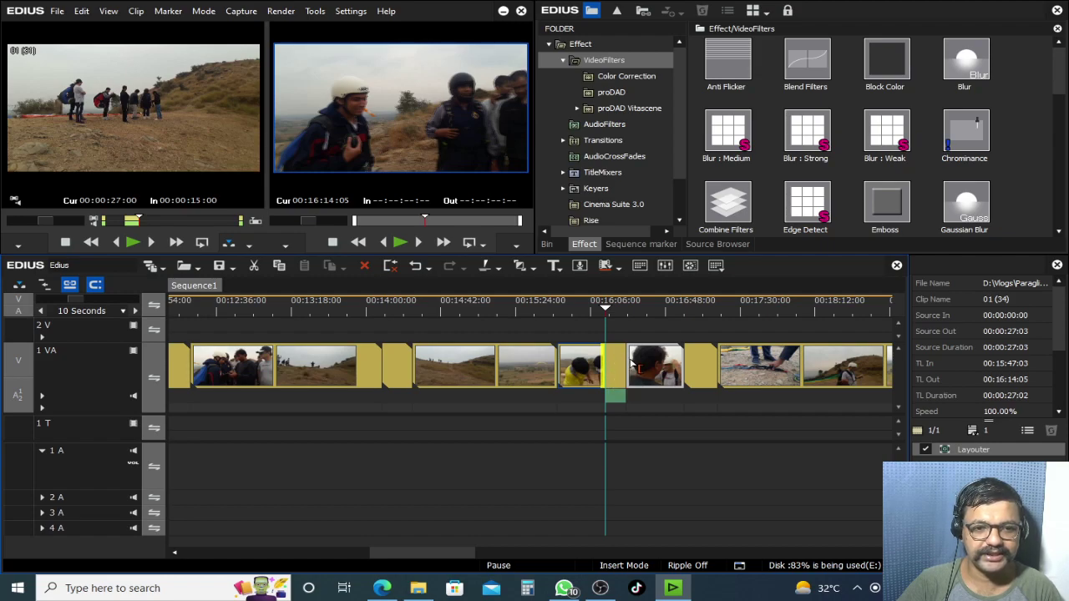
key("ctrl+z")
mouse_move(616, 355)
left_mouse_down()
mouse_move(636, 368)
mouse_move(626, 368)
left_mouse_up()
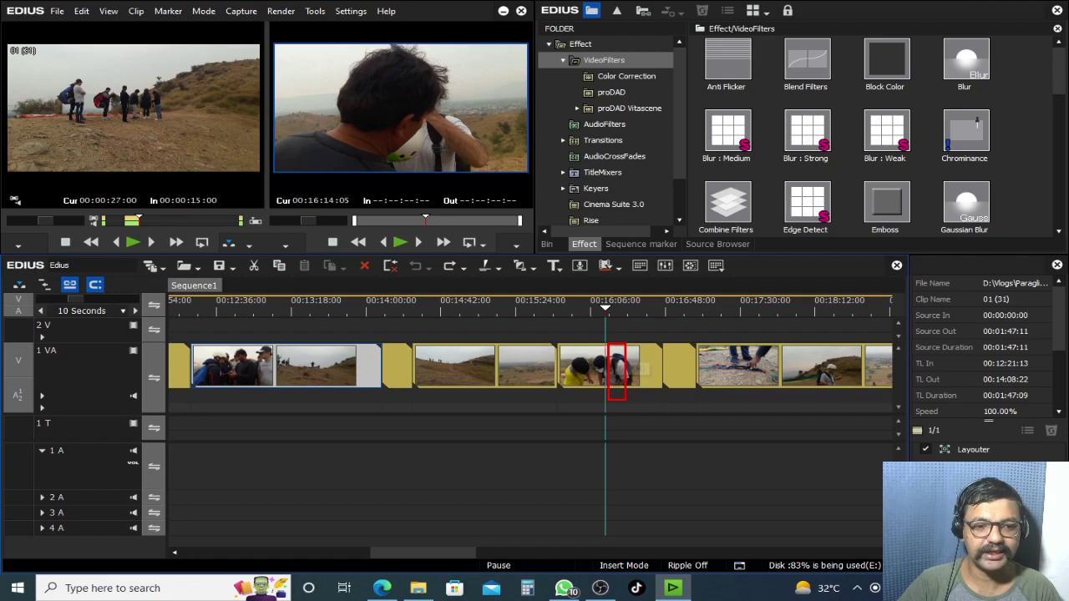
left_click_drag(644, 369, 644, 368)
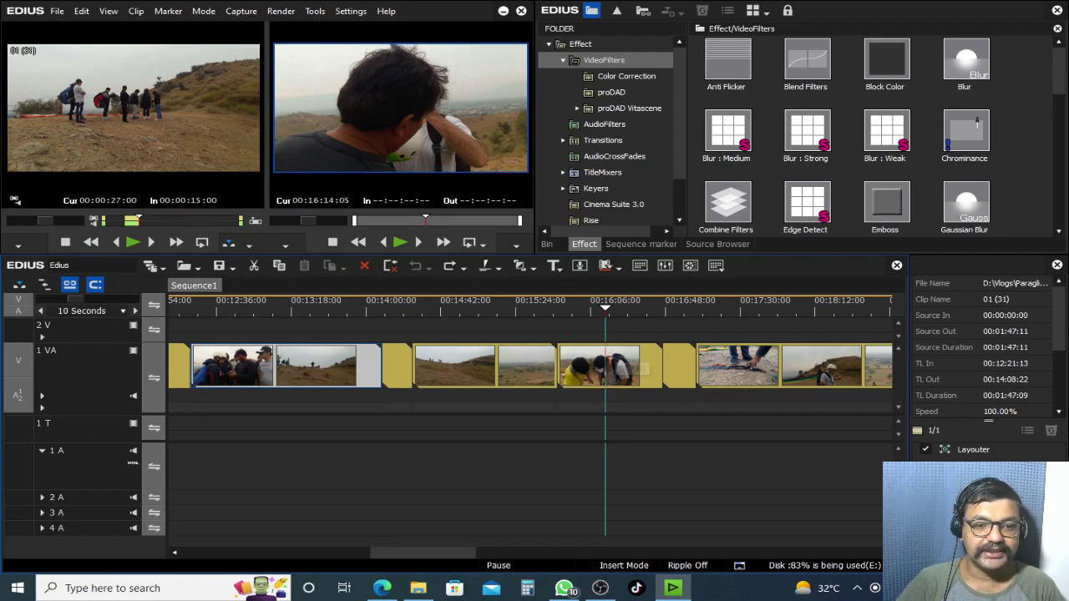
- Redo the insertion of clip 01 (31) to examine the split parts of clip 01 (34), and undo it again
key("ctrl+y")
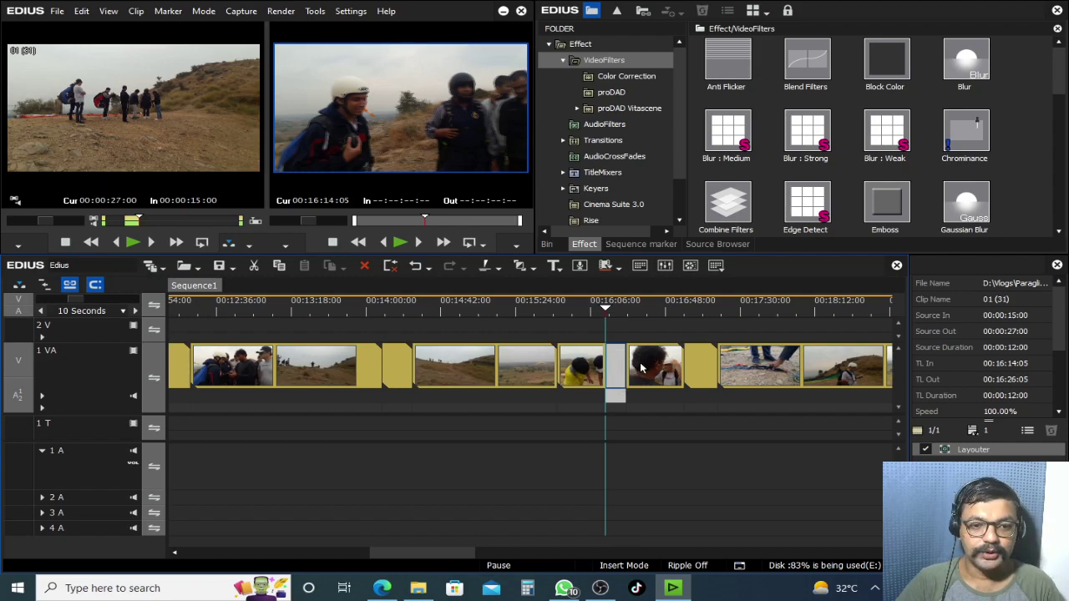
left_click(583, 369)
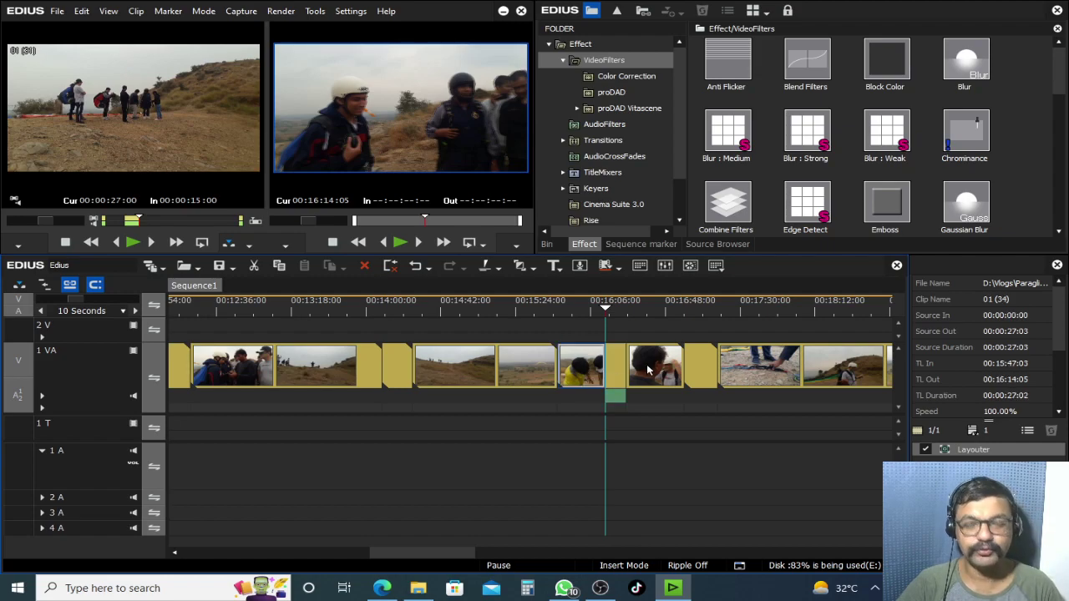
key("ctrl+z")
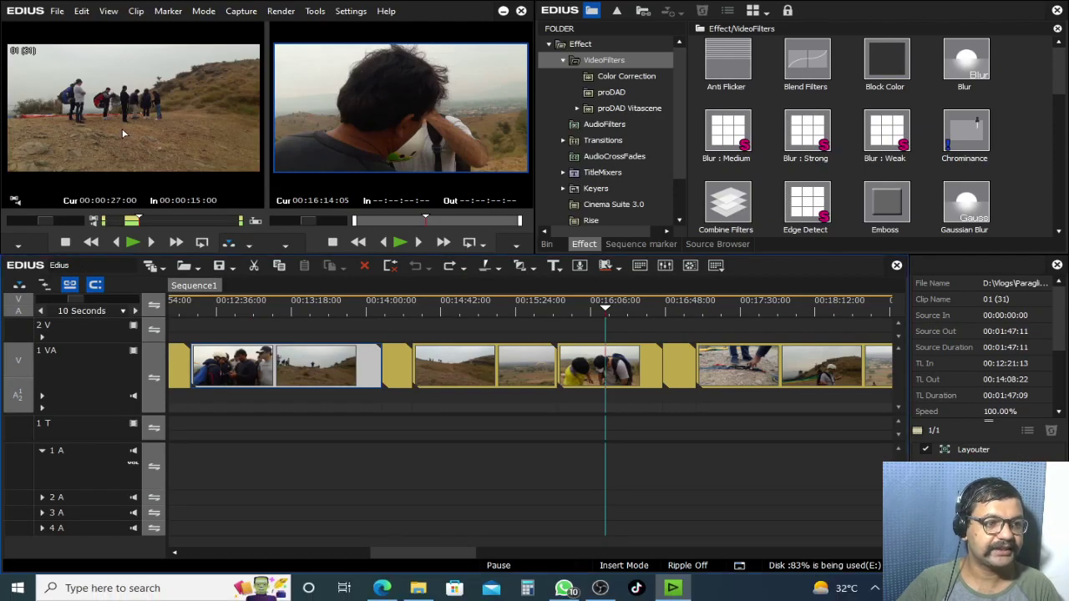
- Switch to Overwrite Mode and place the marked section of clip 01 (31) on track 1 VA at 00:16:14:05
left_click(24, 288)
left_click_drag(130, 109, 619, 362)
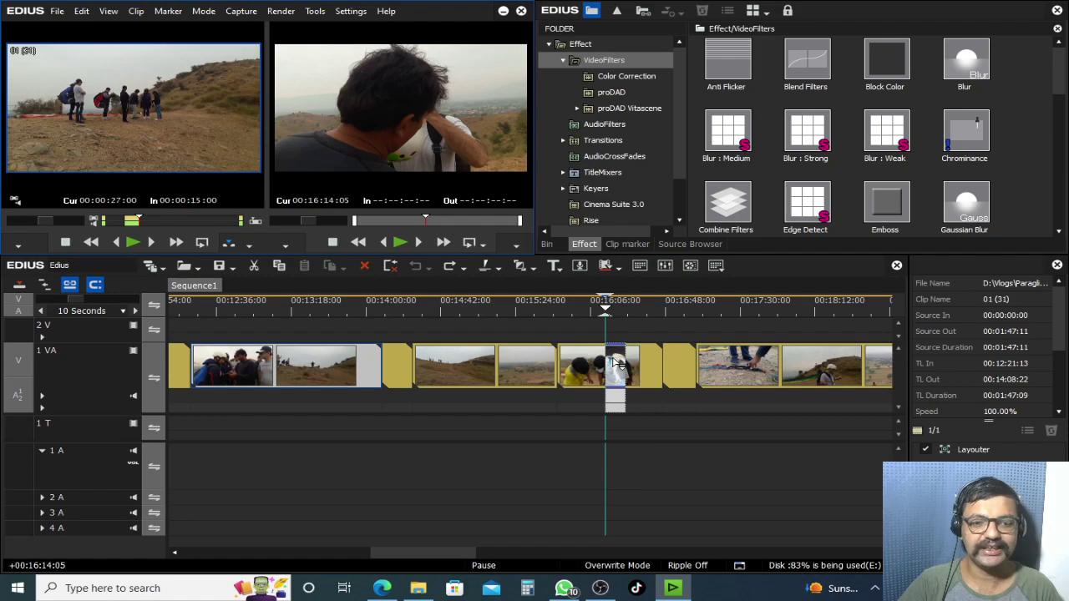
left_click_drag(618, 363, 622, 368)
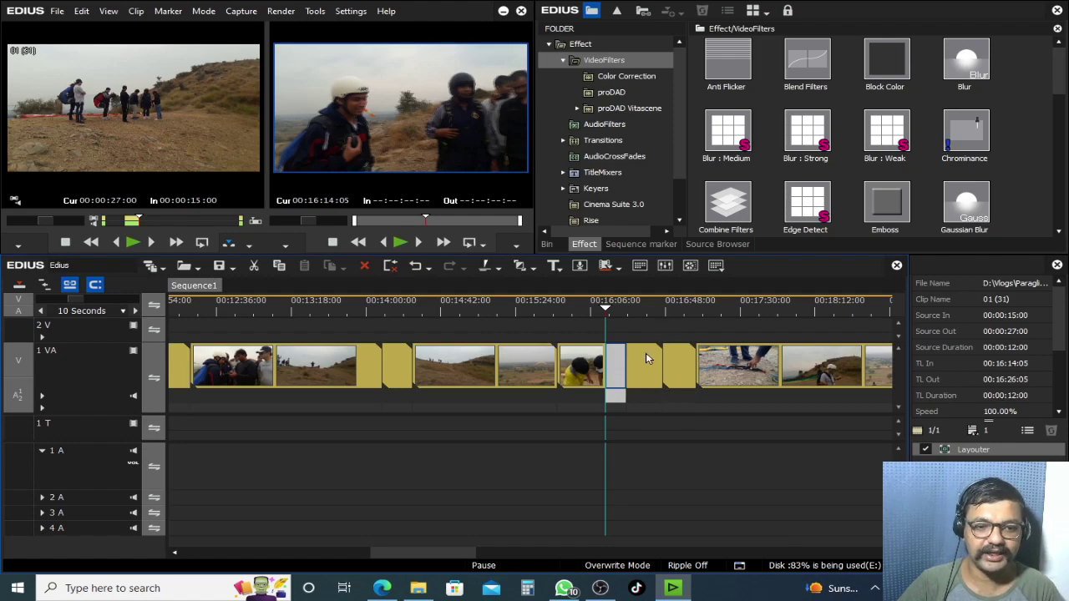
- Inspect the overwritten section of clip 01 (34) up close around 00:16:11:12, and return to a 15 Seconds timeline scale
scroll(646, 358, "up", 5)
left_click_drag(609, 310, 519, 374)
scroll(670, 320, "down", 1)
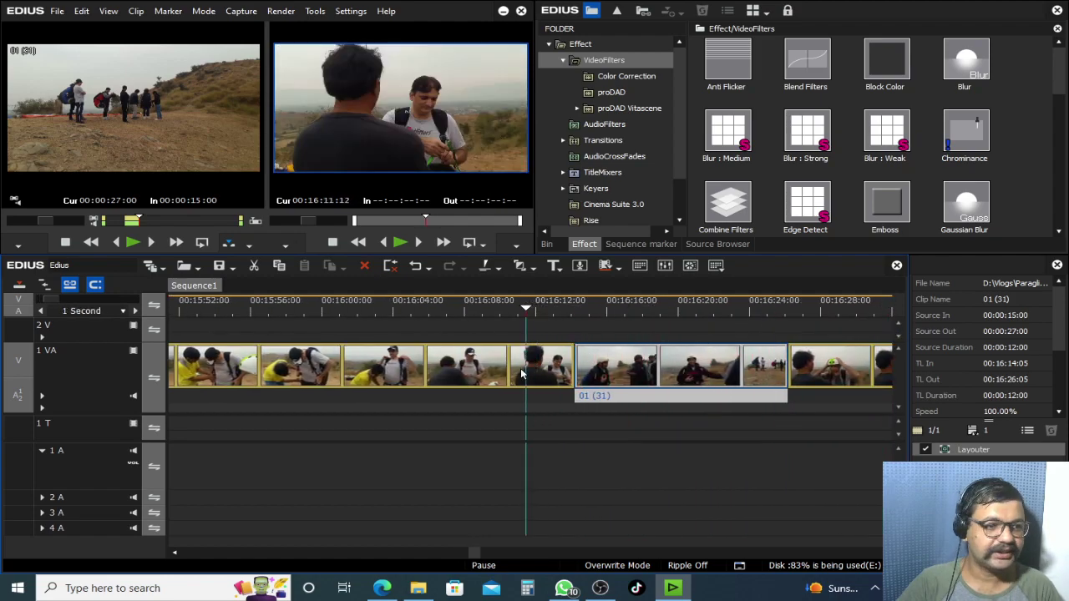
scroll(519, 373, "down", 3)
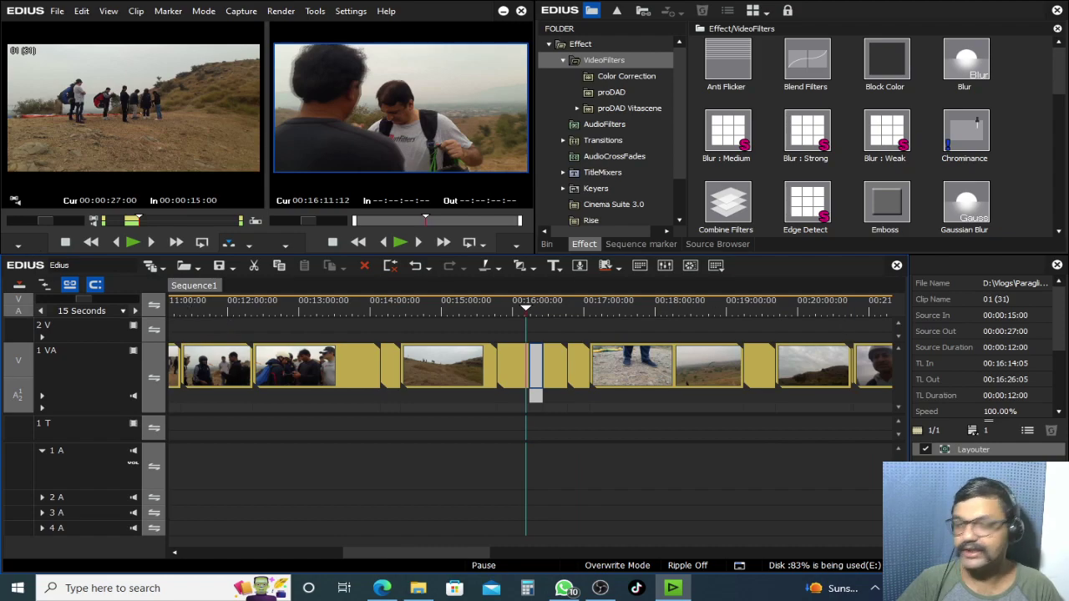